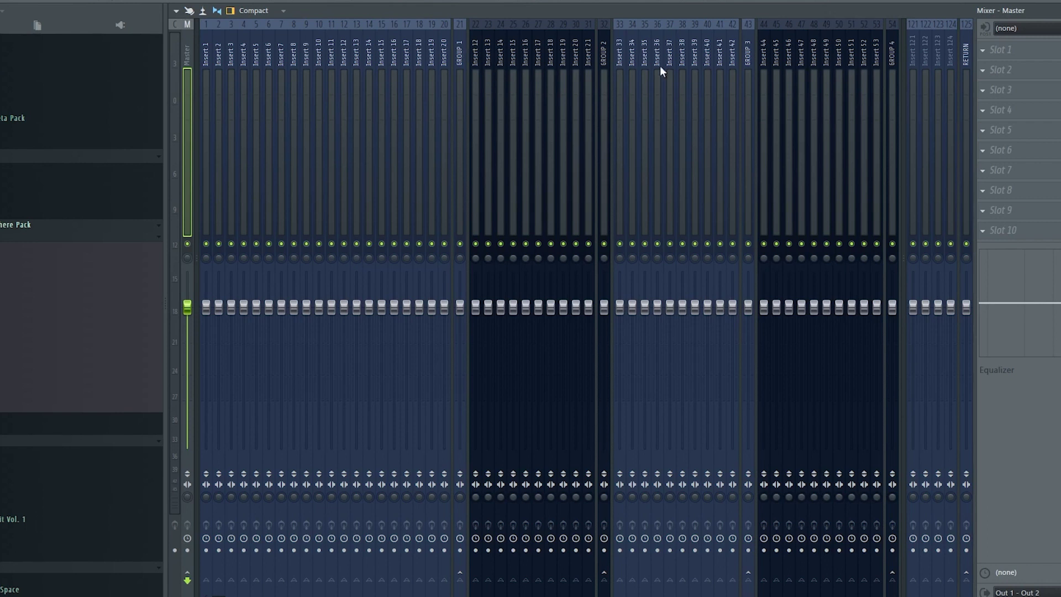
Compare the mixer's grouped insert tracks with the matching tracks in the playlist.
drag(446, 59, 827, 55)
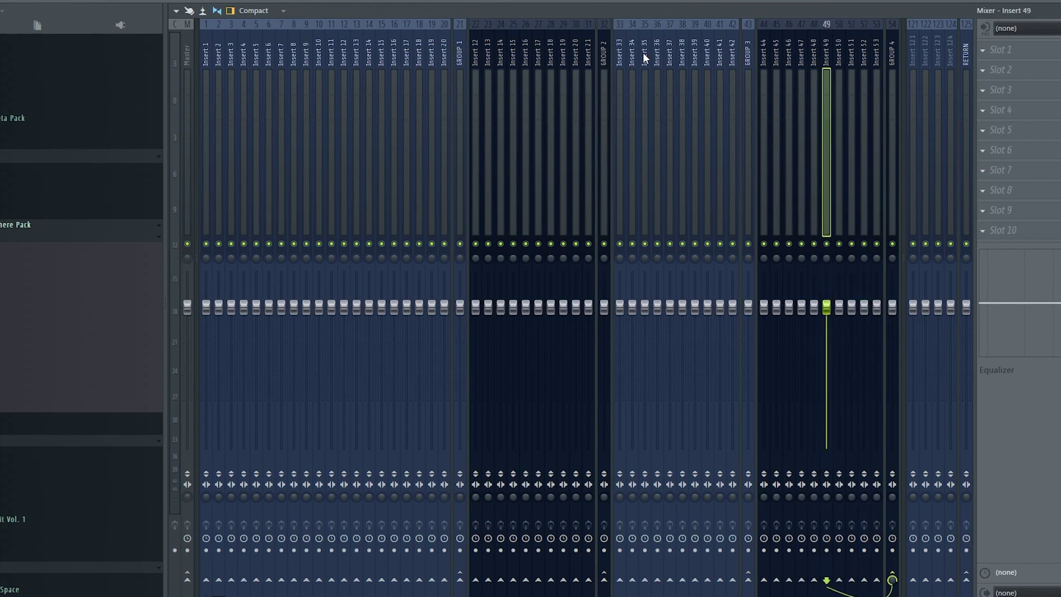
key(F5)
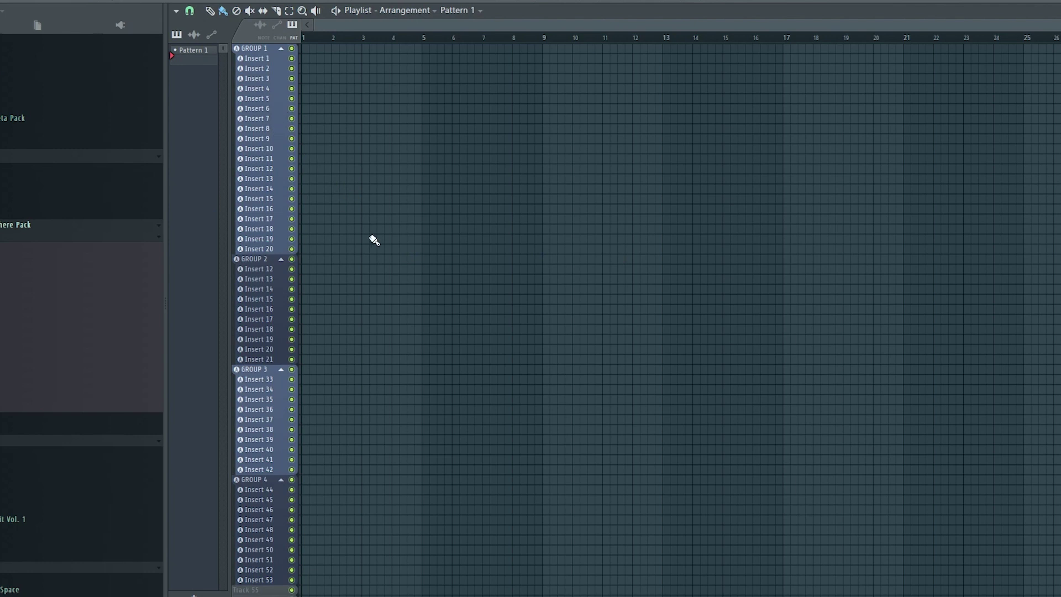
alt+scroll(359, 233, up, 3)
alt+scroll(359, 232, up, 2)
drag(340, 205, 424, 566)
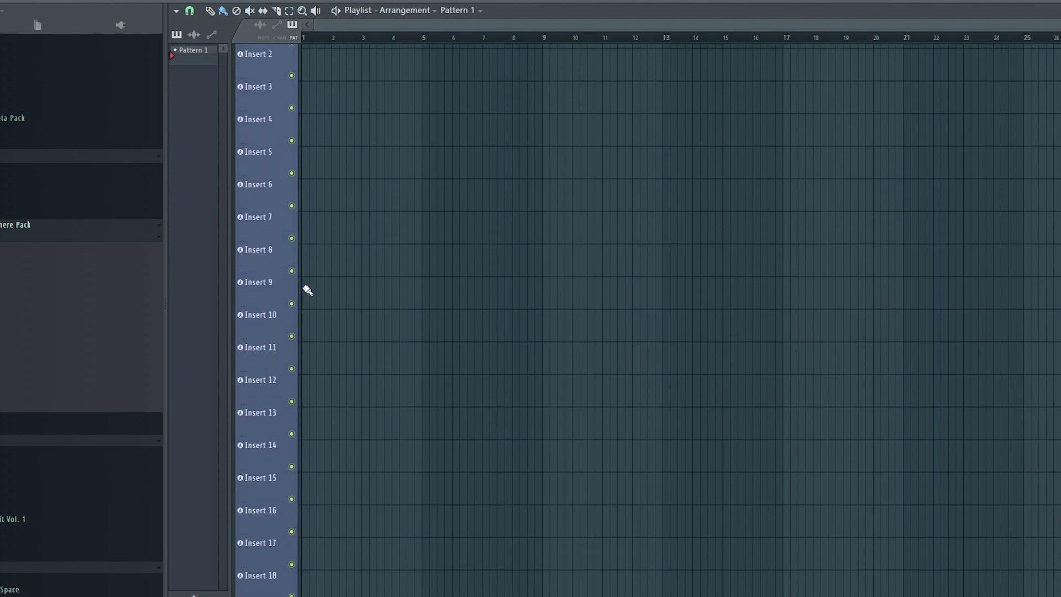
scroll(348, 166, up, 2)
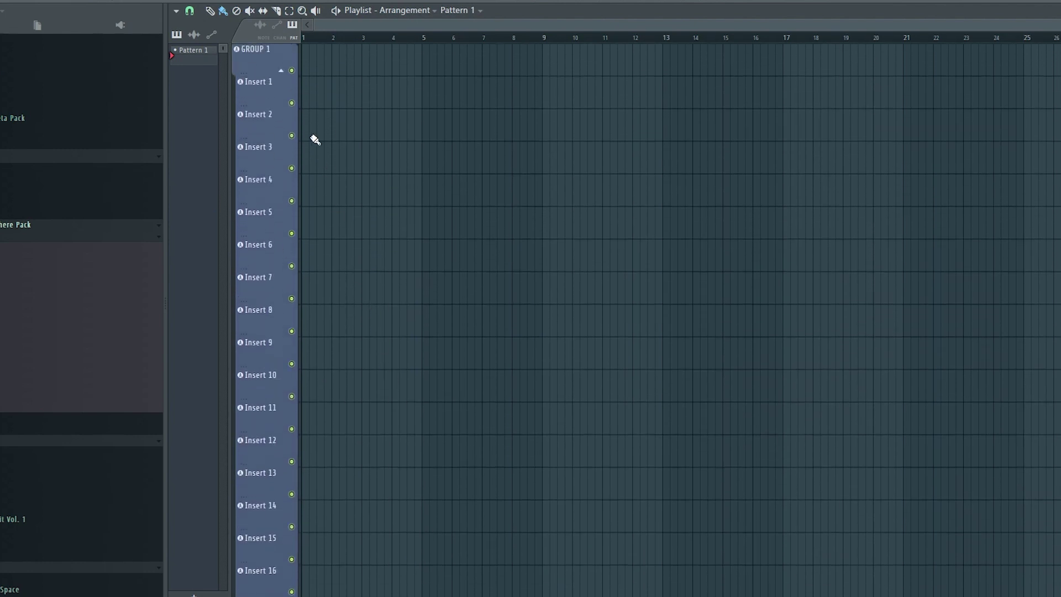
Rename the Insert 1 playlist track in GROUP 1 to "Cool track" and color it bright green.
right_click(278, 78)
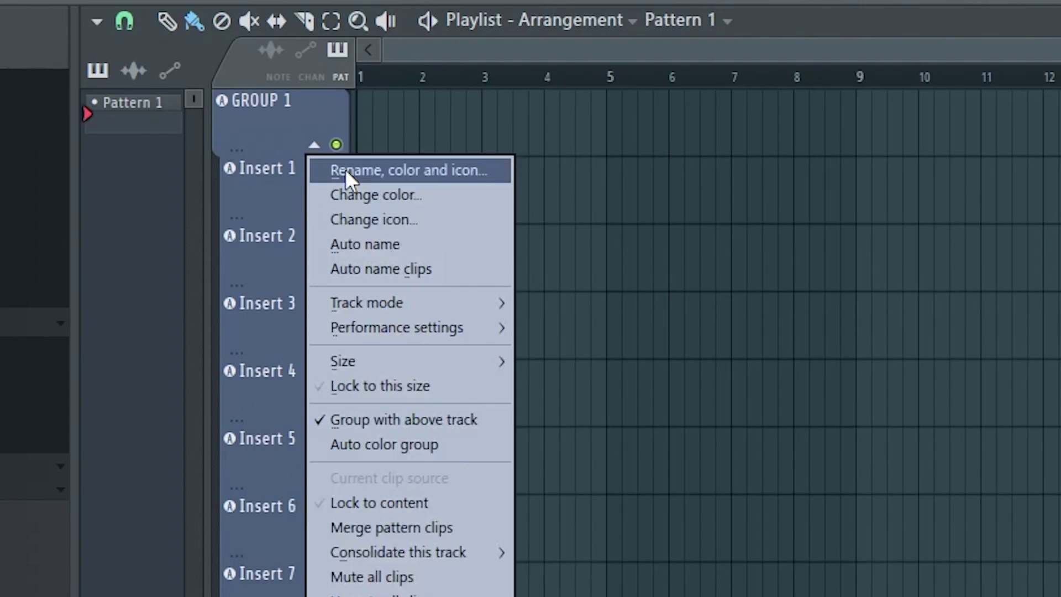
click(346, 171)
text(CO)
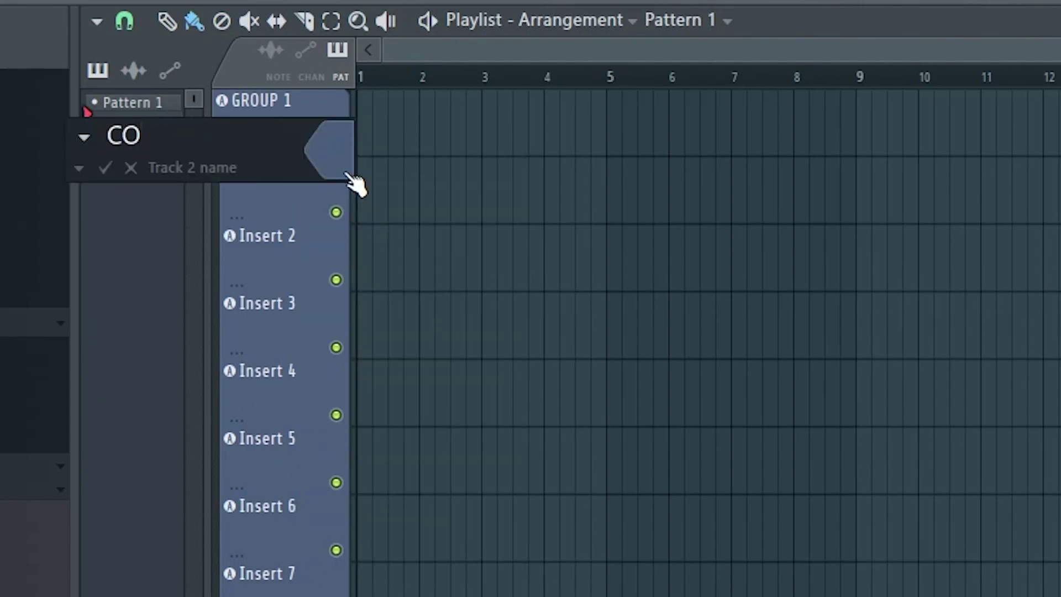
key(BackSpace)
text(ool track)
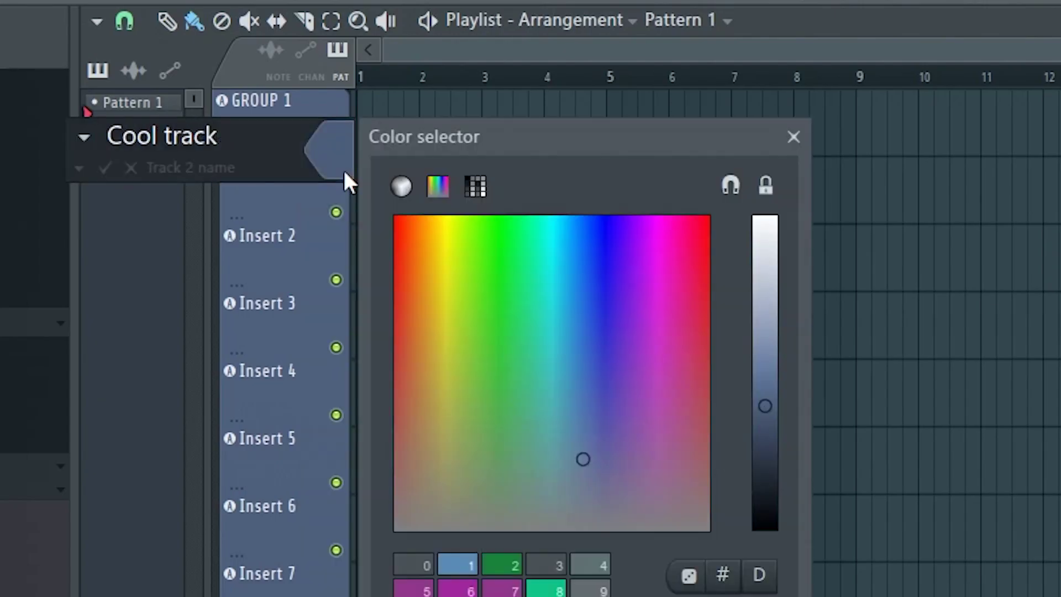
click(490, 260)
click(190, 308)
click(191, 308)
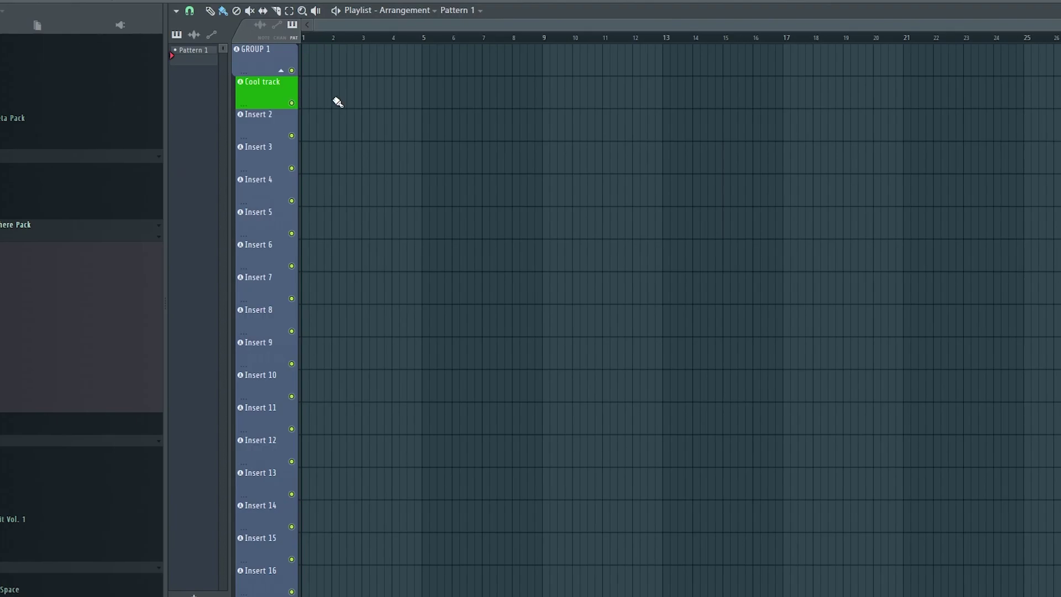
Try docking mixer tracks Insert 122 and Insert 123 to the middle section.
key(F9)
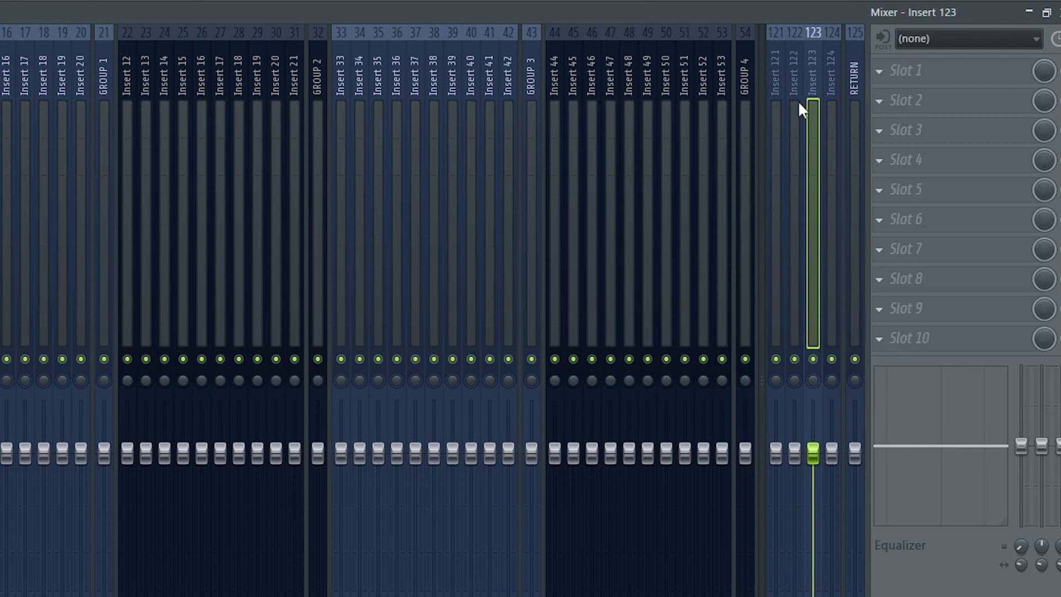
ctrl+click(796, 87)
right_click(796, 87)
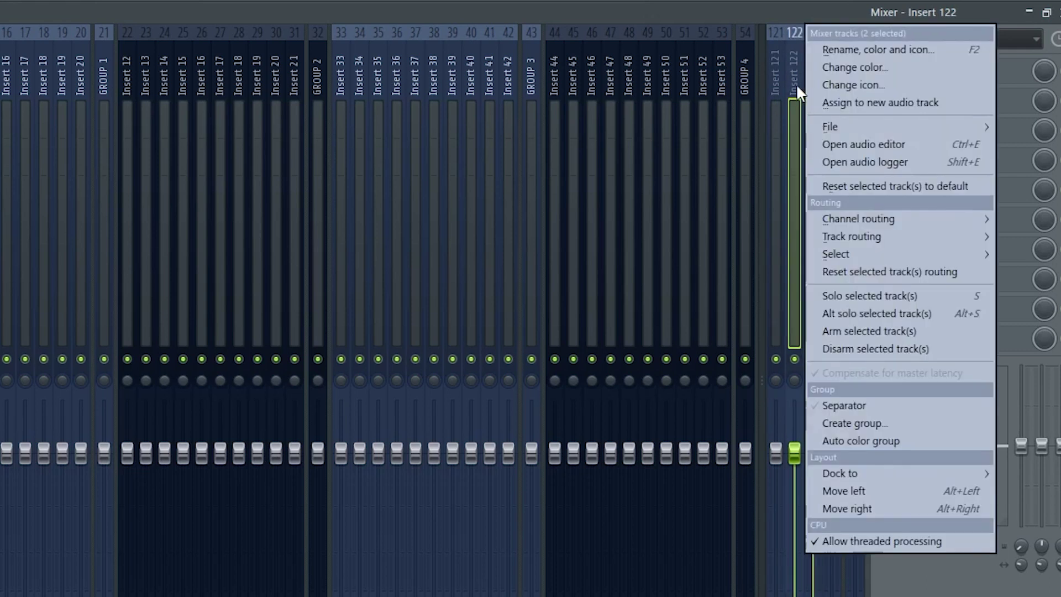
mouse_move(959, 479)
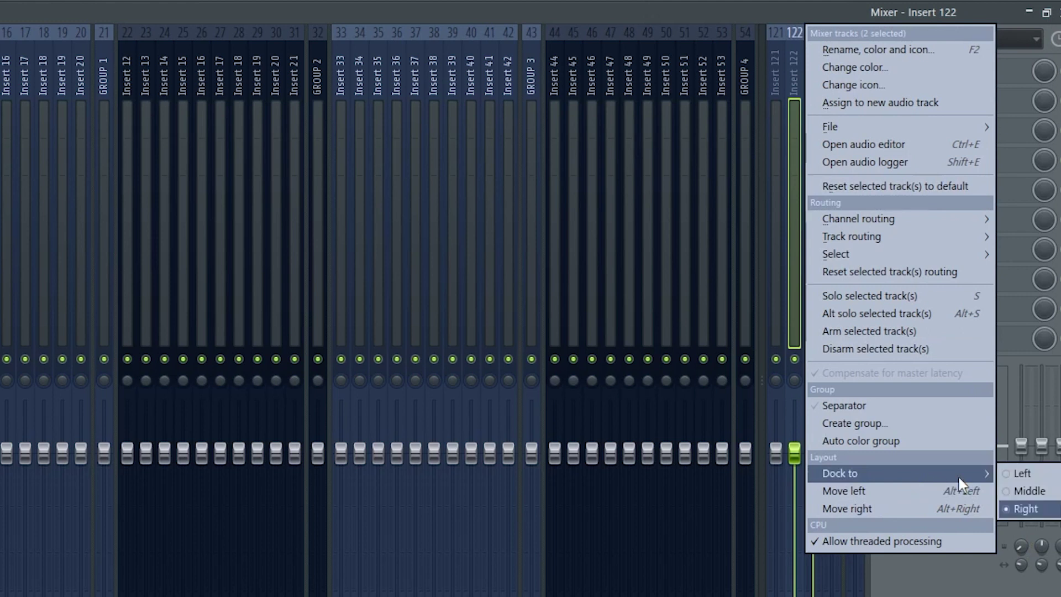
click(1028, 489)
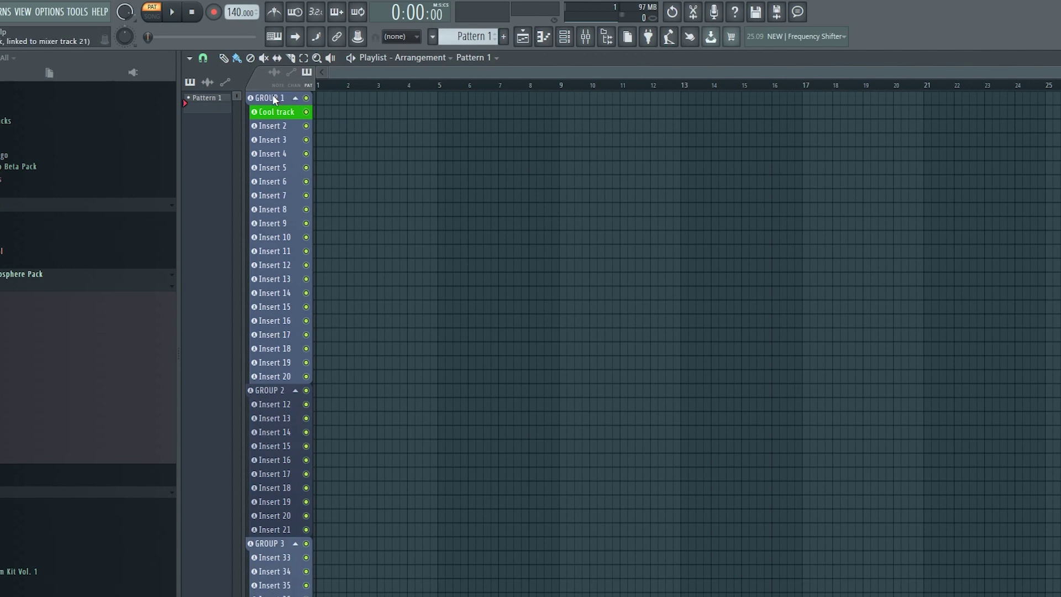
Rename the GROUP 1 playlist track to "DRUMS" and give it a near-black color.
right_click(273, 94)
click(292, 96)
text(DRUMS)
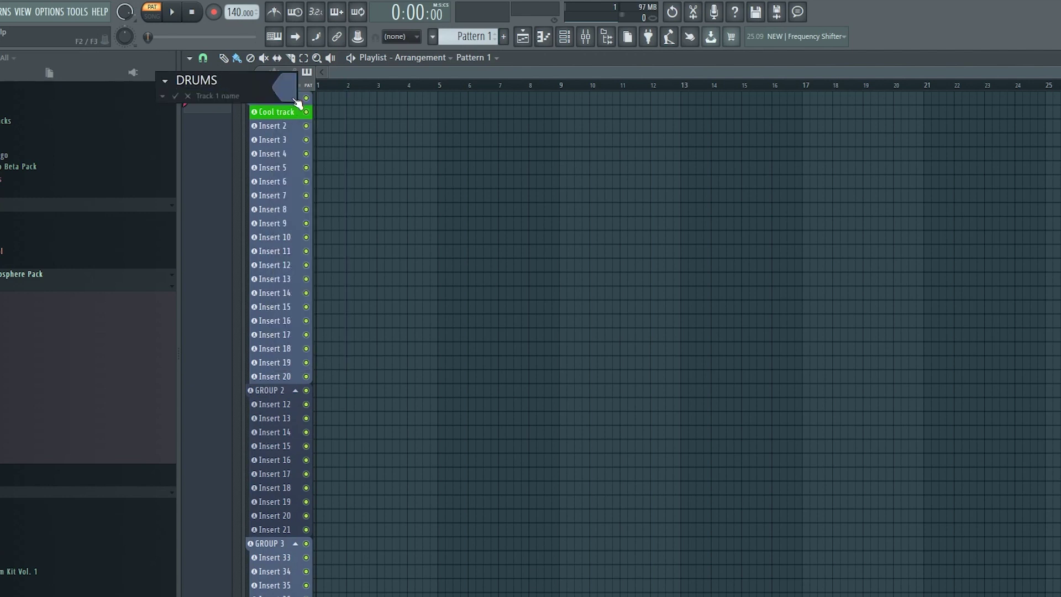
click(292, 97)
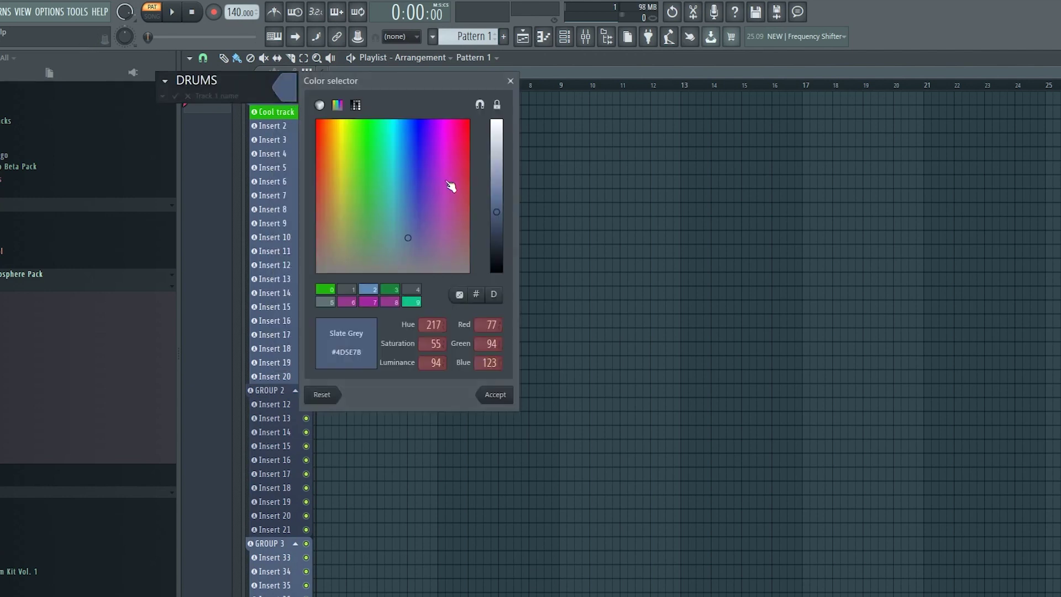
drag(496, 212, 497, 253)
click(429, 259)
drag(428, 260, 402, 263)
key(Return)
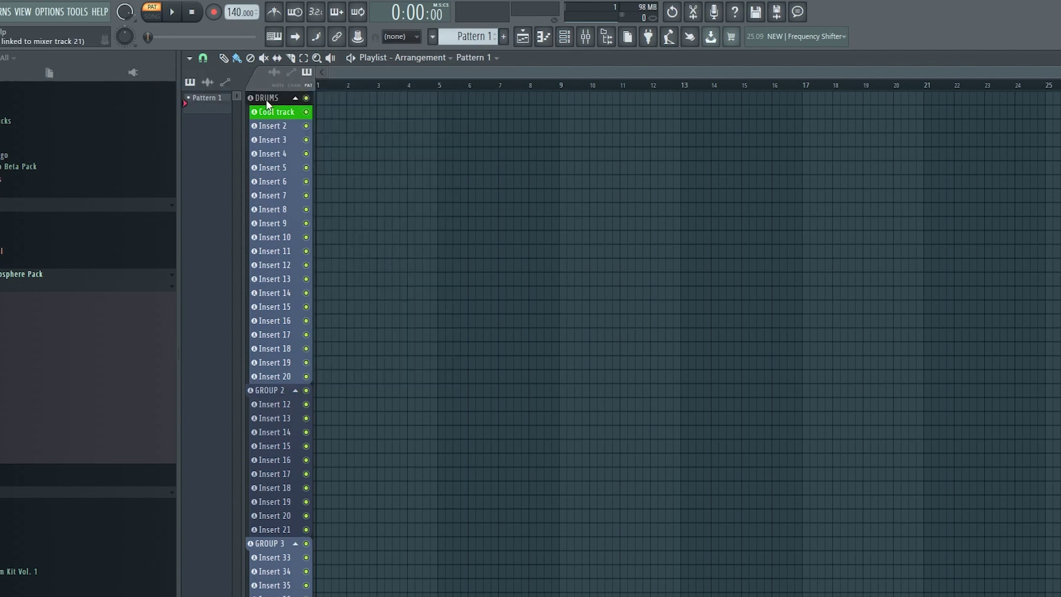
Auto color the whole DRUMS group to match its header track and check the colors in the mixer.
right_click(267, 99)
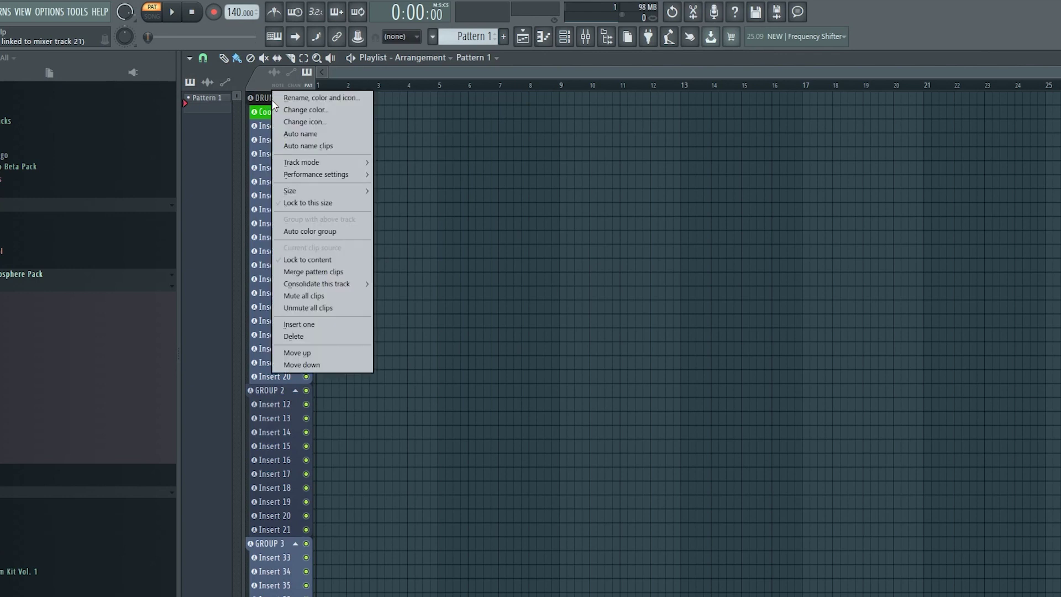
click(304, 232)
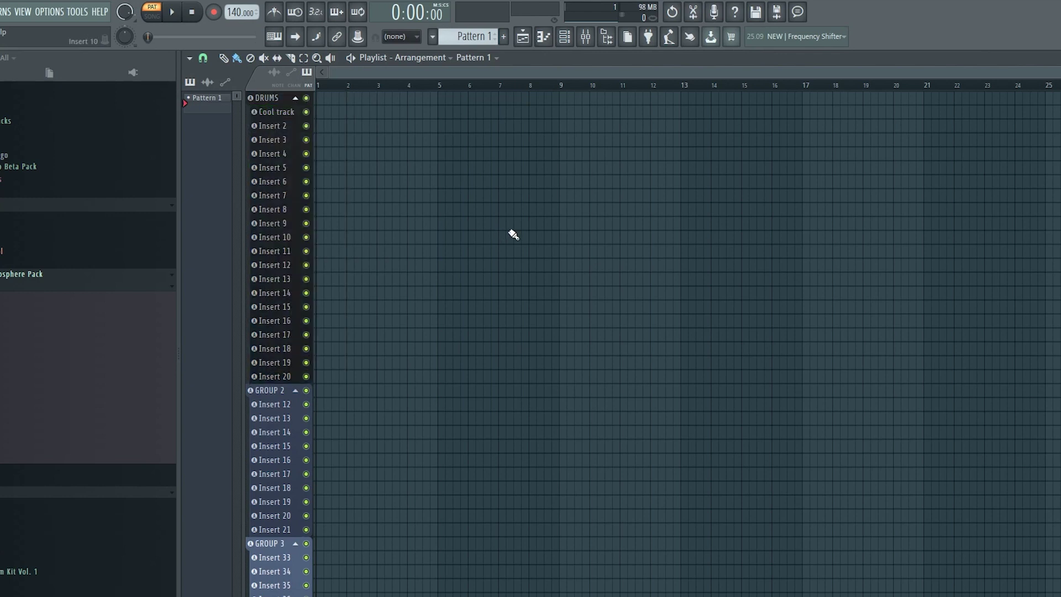
key(F9)
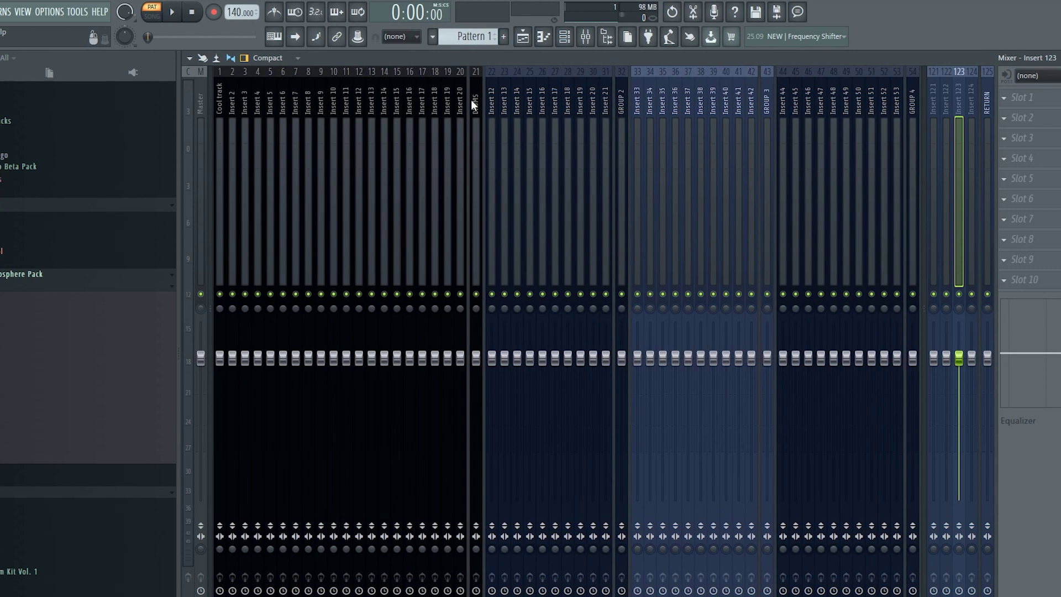
Examine the track mode options of Cool track in the playlist and the audio track assignment options of Inserts 8 to 13 in the mixer.
key(F5)
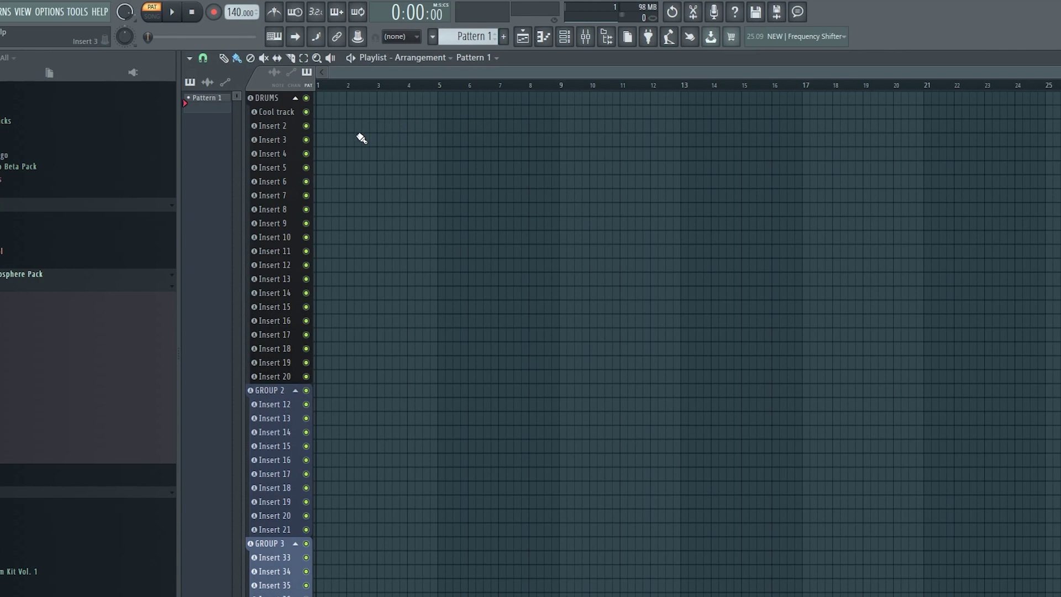
right_click(284, 118)
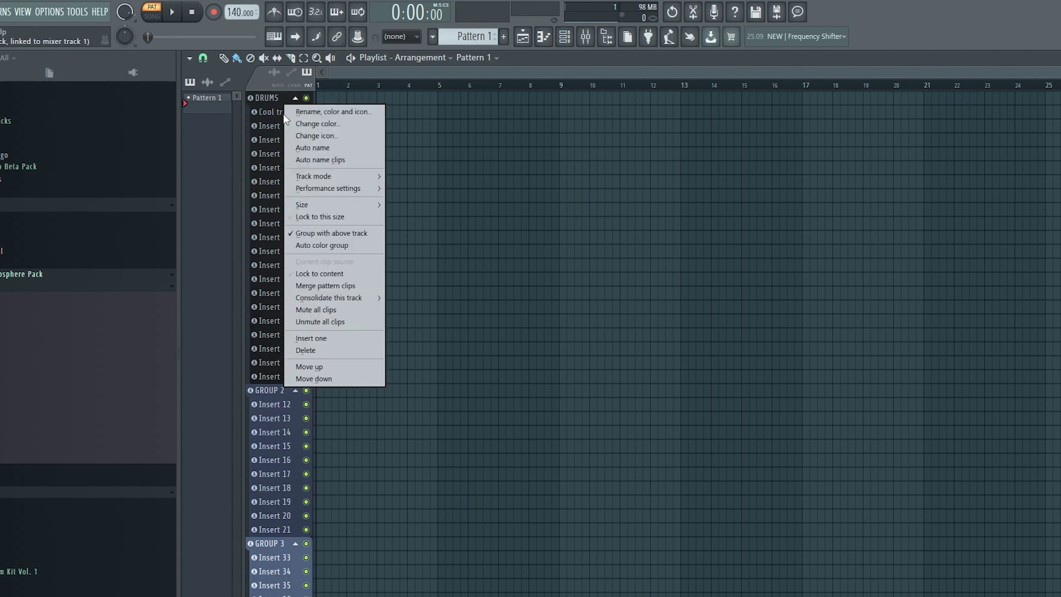
mouse_move(332, 176)
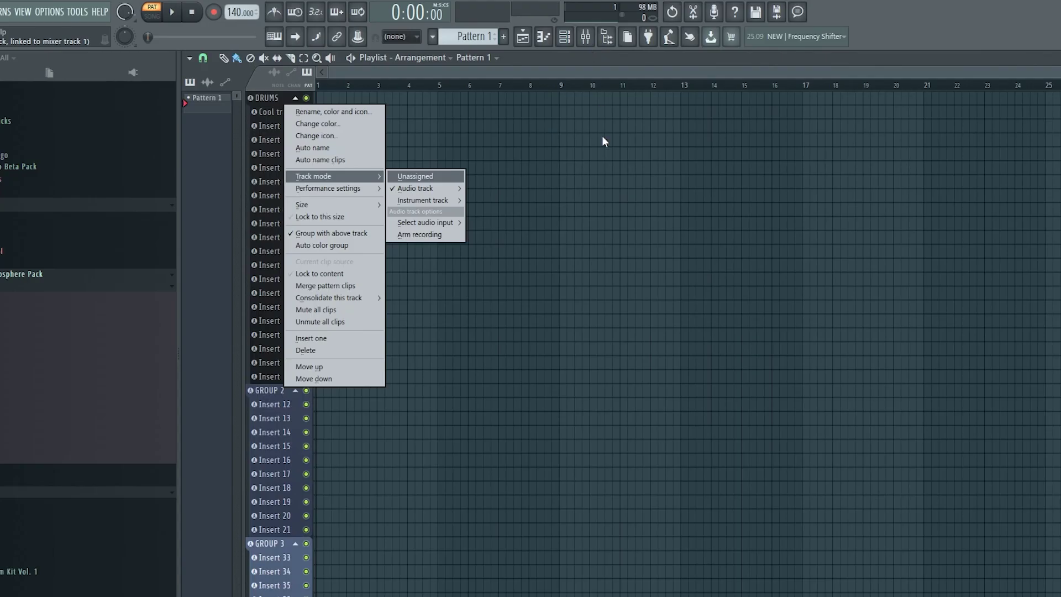
click(603, 142)
key(F9)
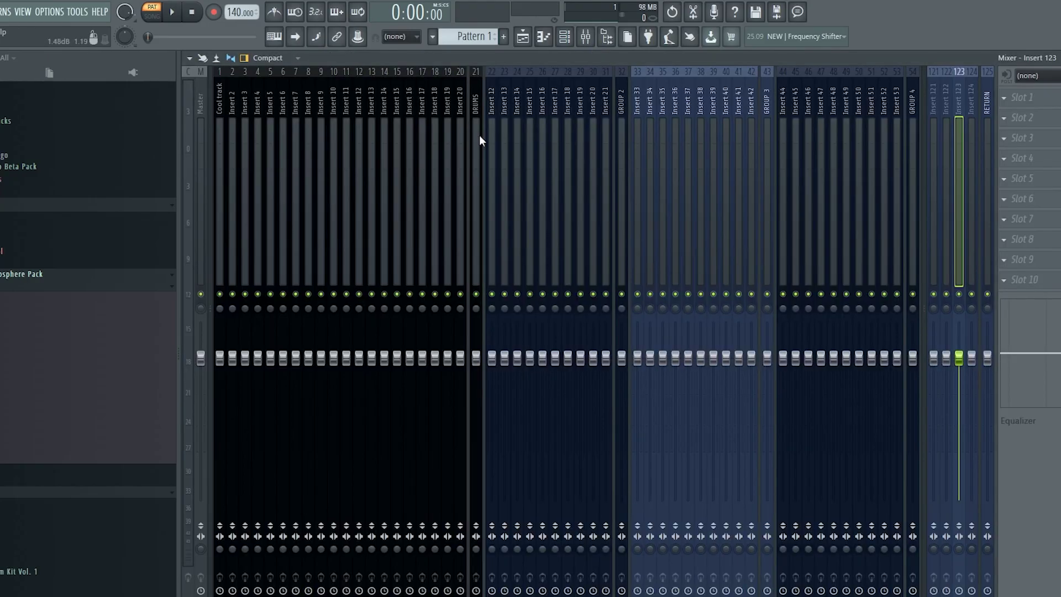
right_click(333, 105)
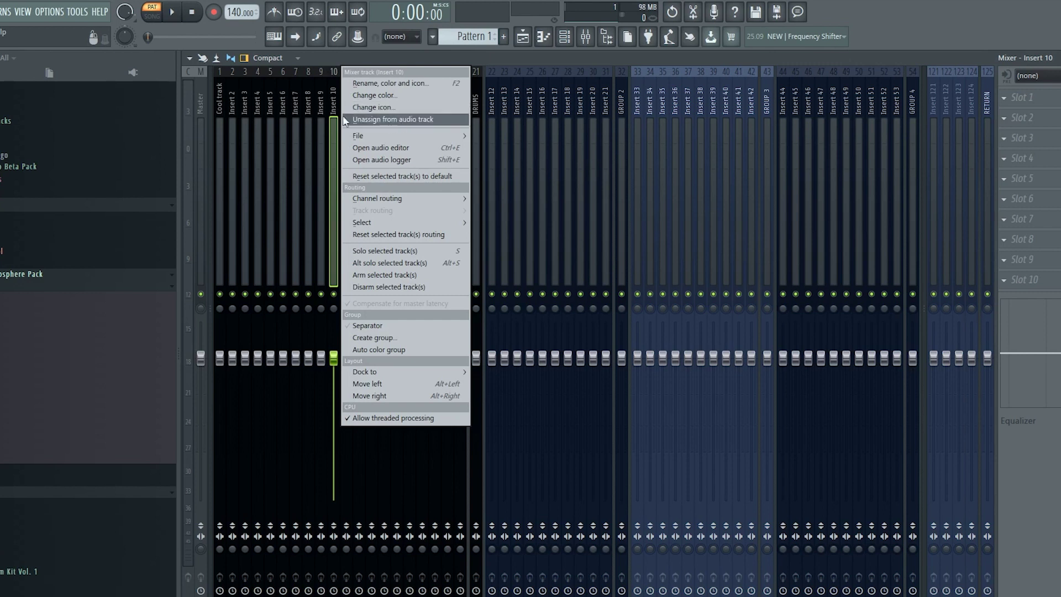
click(310, 105)
ctrl+shift+click(323, 104)
shift+click(367, 108)
right_click(367, 108)
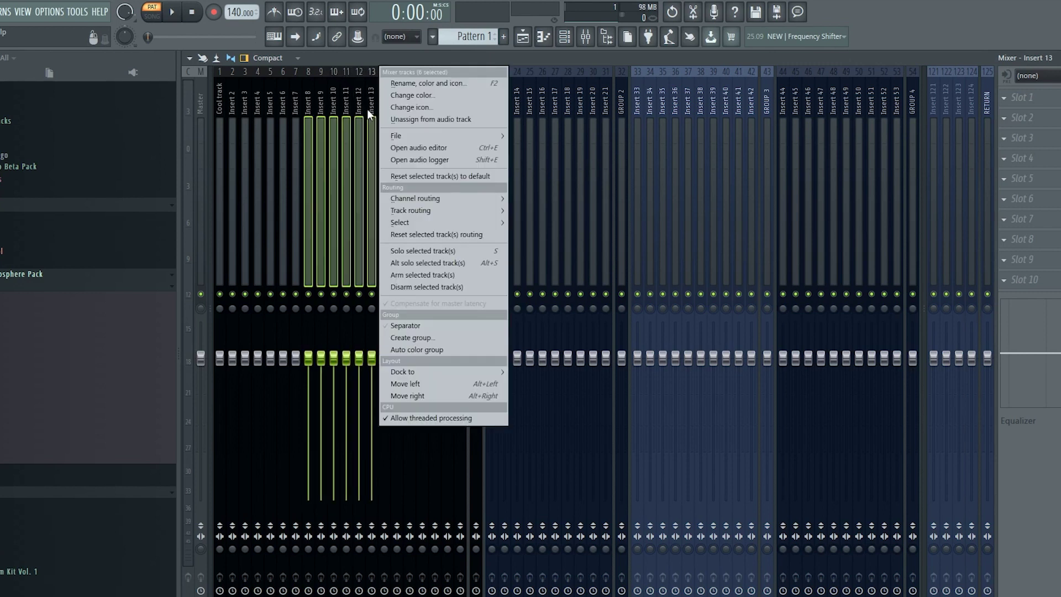
drag(334, 105, 330, 129)
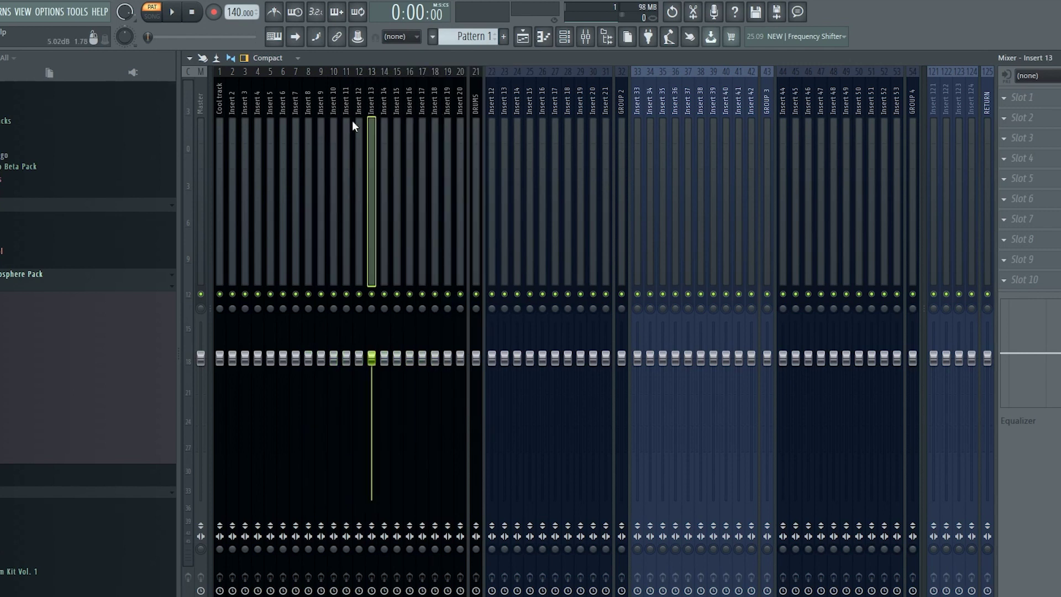
Rename the first two playlist tracks inside the DRUMS group to "Kick" and "Snare".
key(F5)
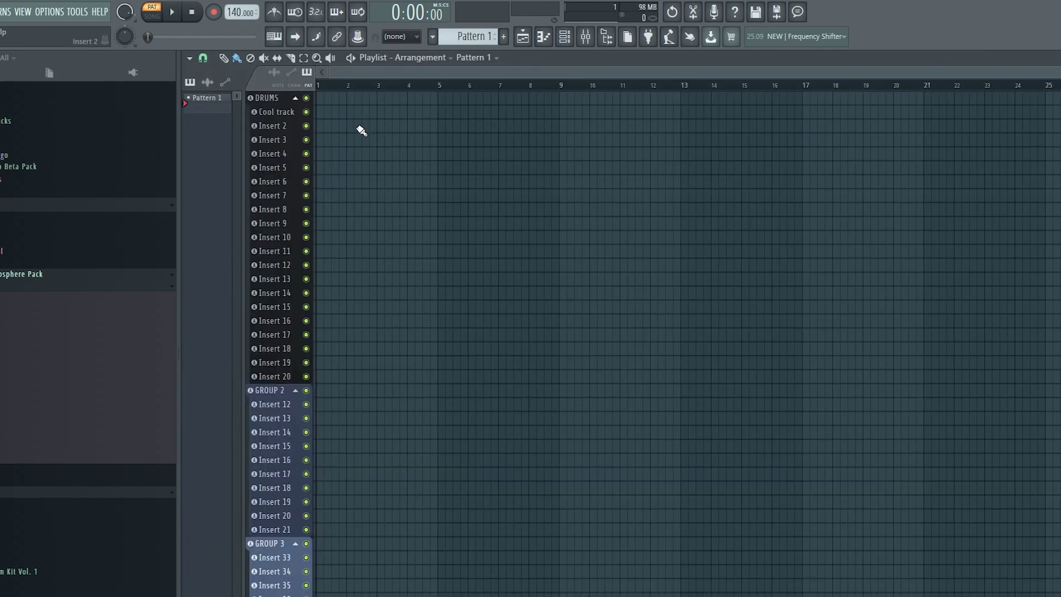
alt+scroll(355, 159, up, 2)
scroll(367, 498, up, 2)
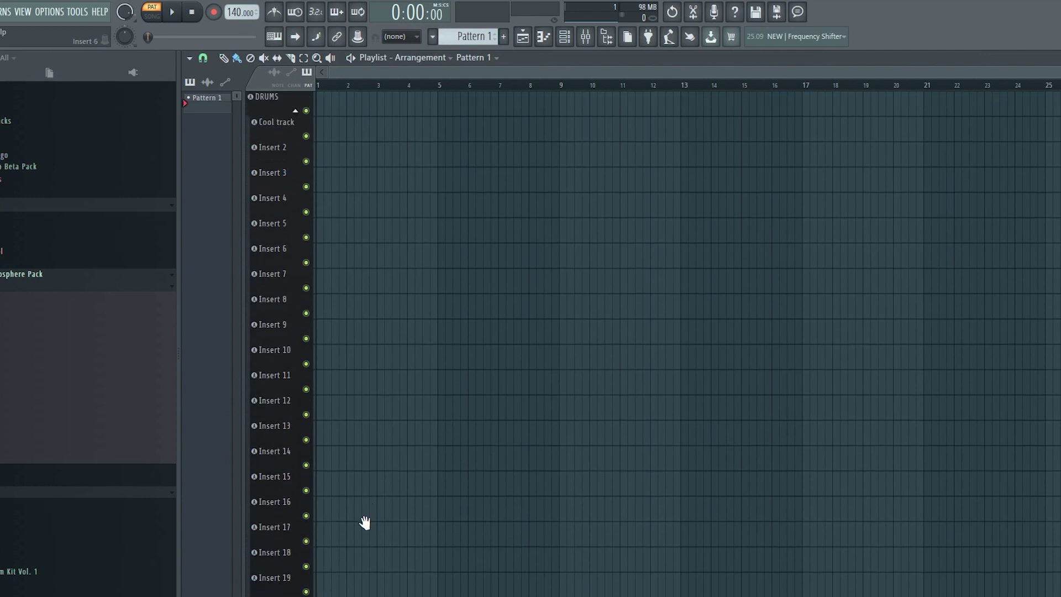
ctrl+scroll(404, 168, up, 2)
drag(393, 174, 694, 256)
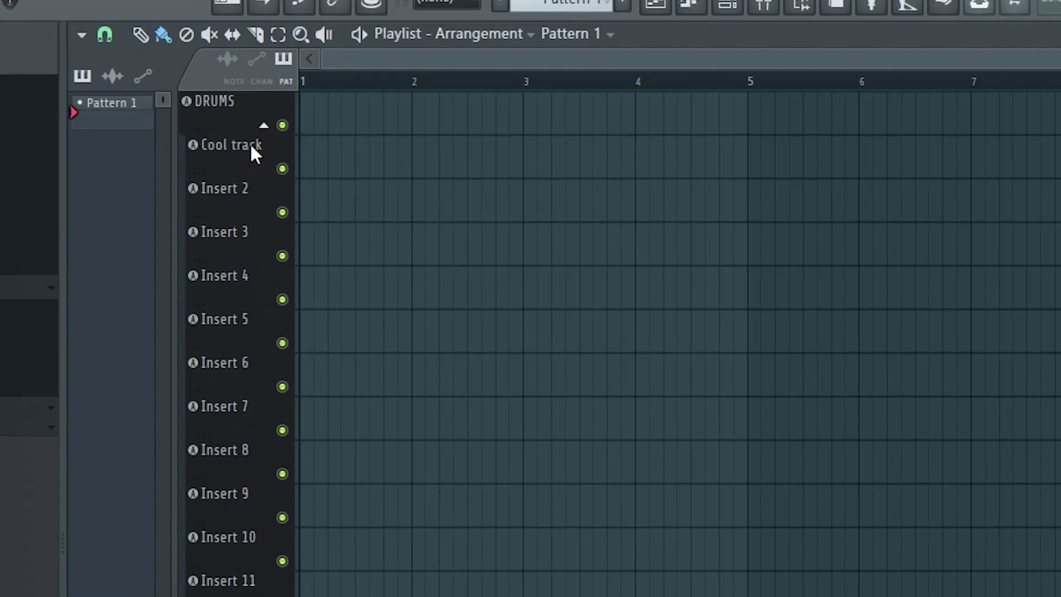
right_click(286, 124)
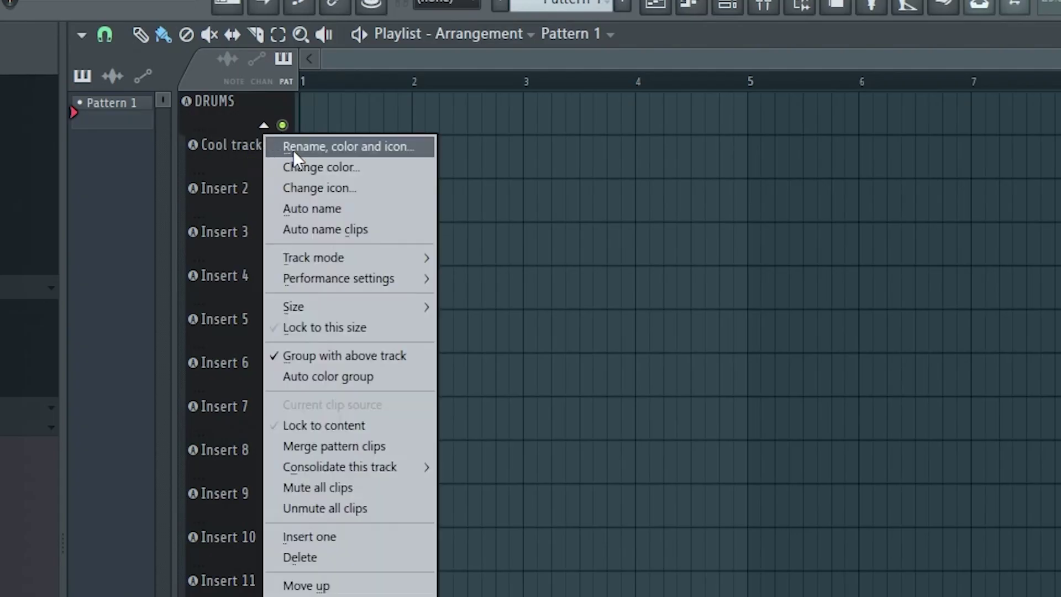
click(307, 123)
text(Kick)
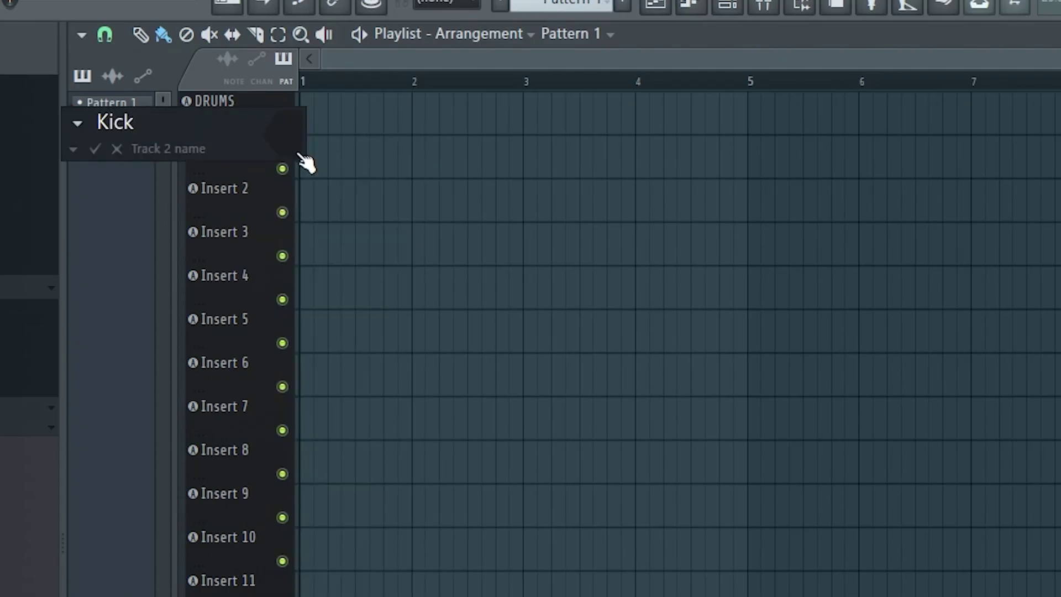
key(Tab)
text(Snare)
Rename the third and fourth tracks inside the DRUMS group to "Hi-hats" and "Crash".
key(Tab)
text(Hi-hats)
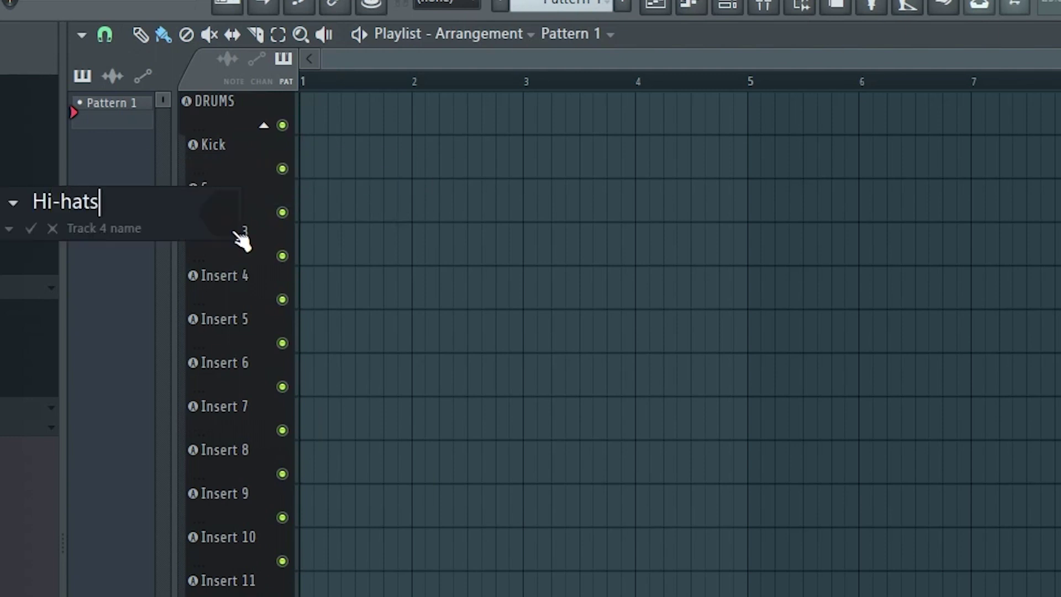
key(Tab)
text(Crash)
key(Return)
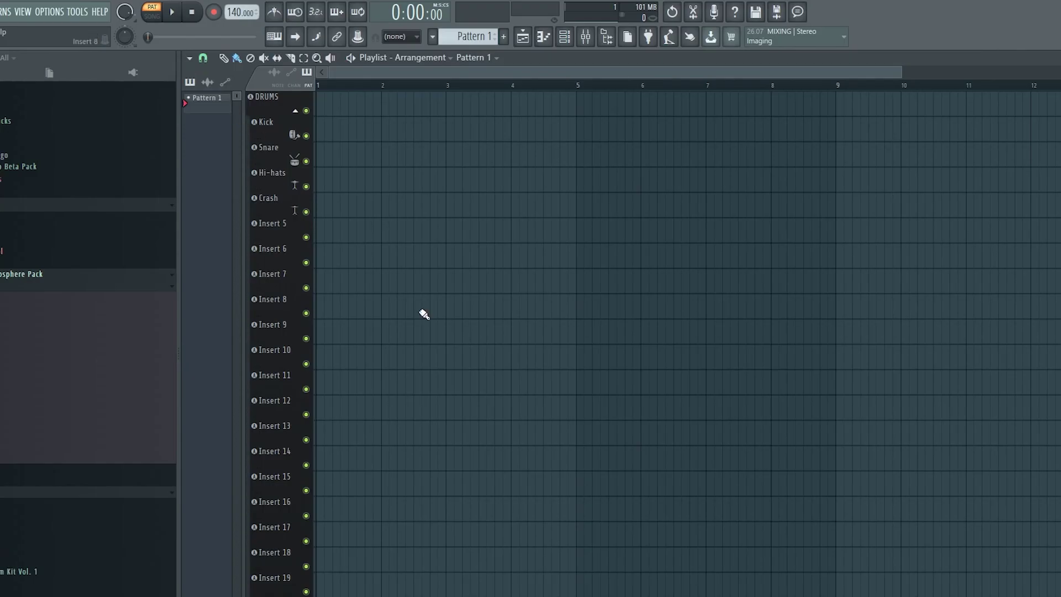
Rename the GROUP 2 header track in the playlist to "SYNTHS" and color it green.
scroll(412, 322, down, 3)
drag(417, 342, 464, 256)
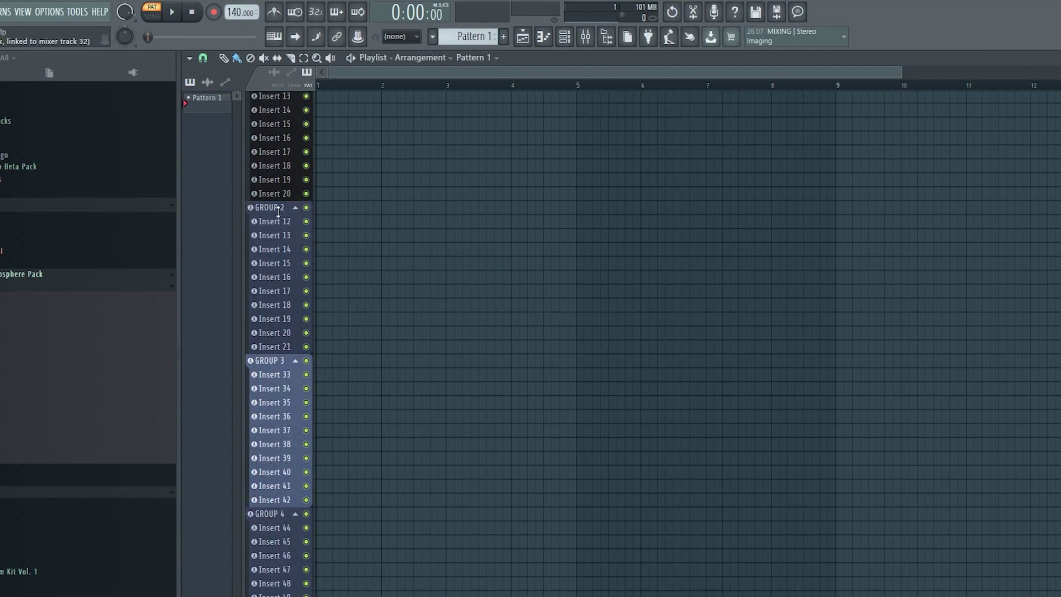
right_click(270, 207)
click(277, 214)
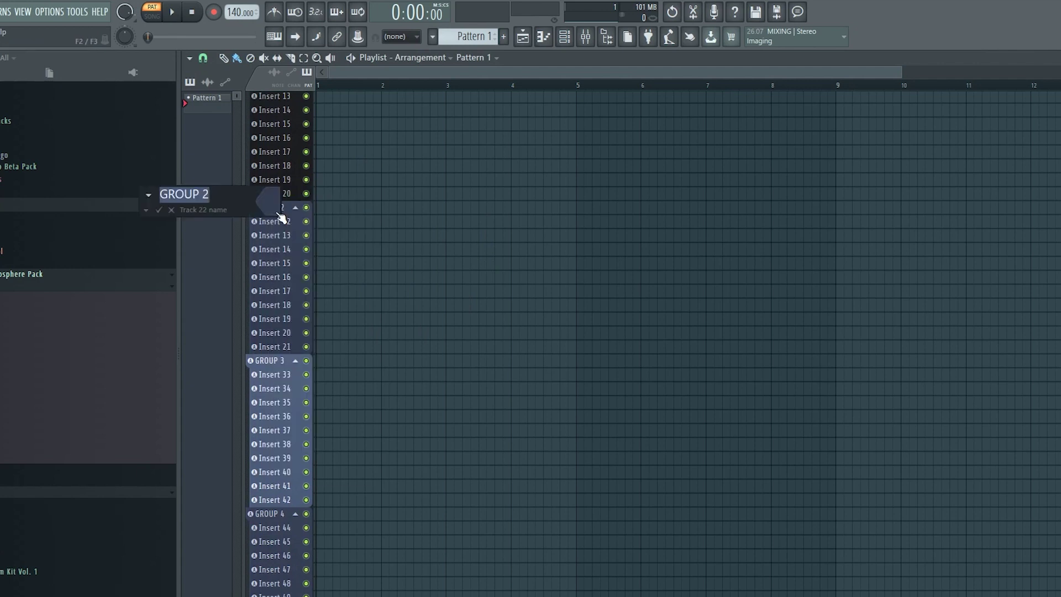
text(SYNTHS)
click(277, 213)
click(353, 331)
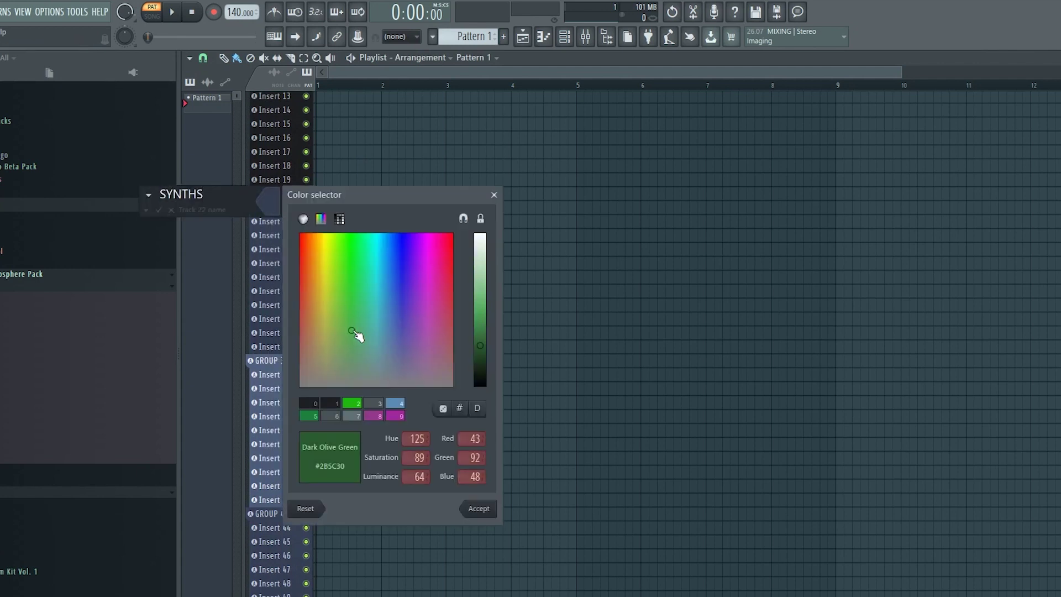
key(Return)
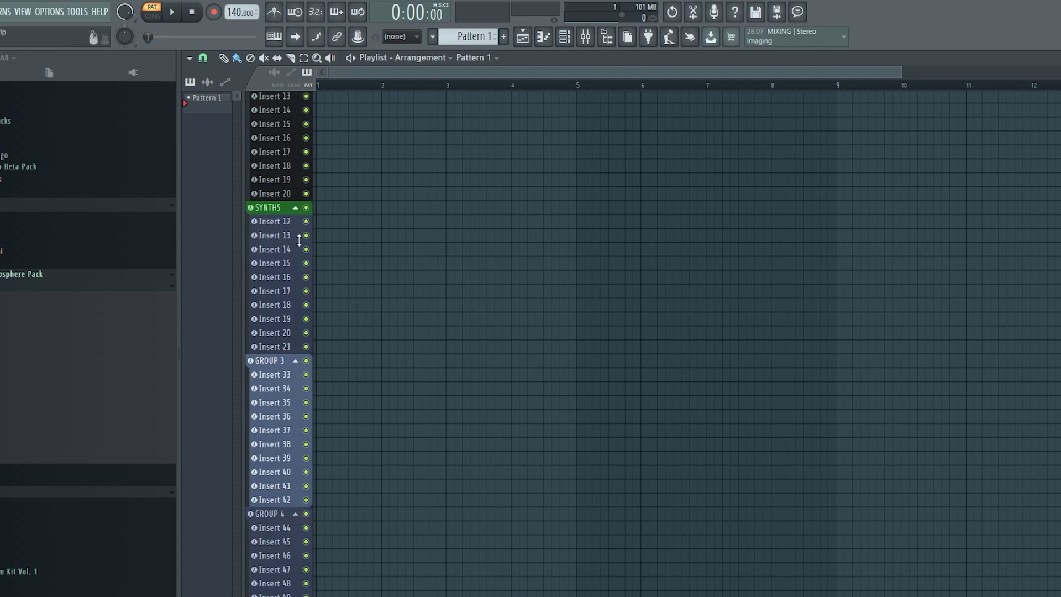
right_click(271, 210)
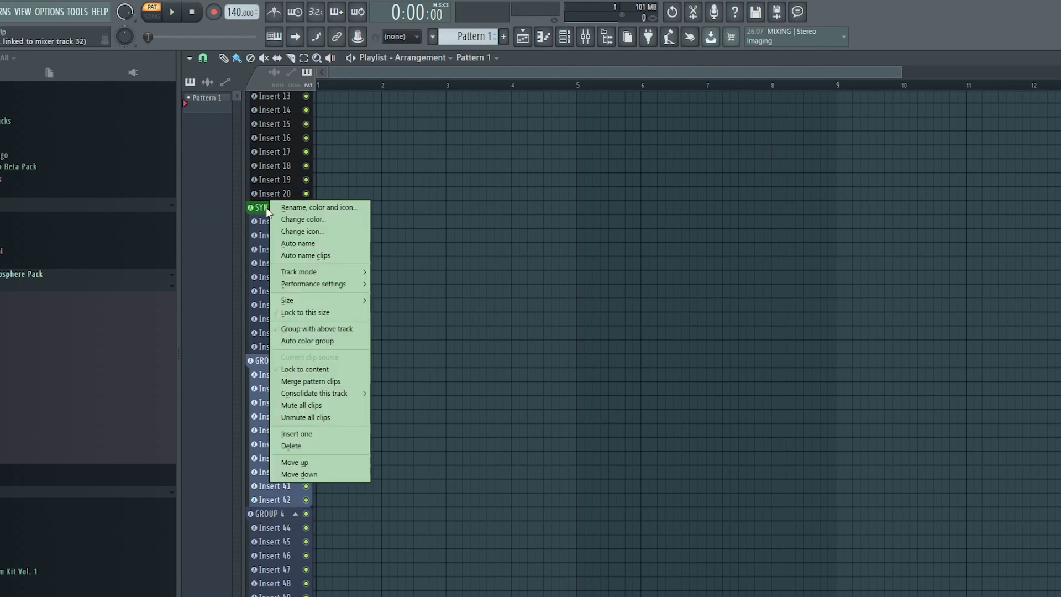
click(263, 207)
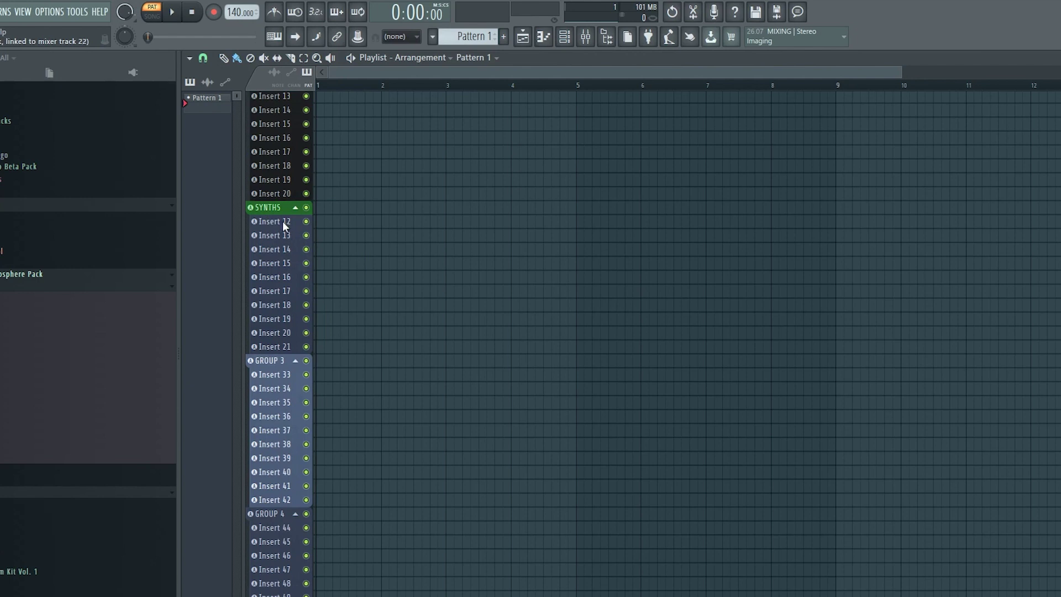
Turn Insert 12, the first track inside the SYNTHS group, into an instrument track using Serum_x64.
scroll(349, 216, up, 6)
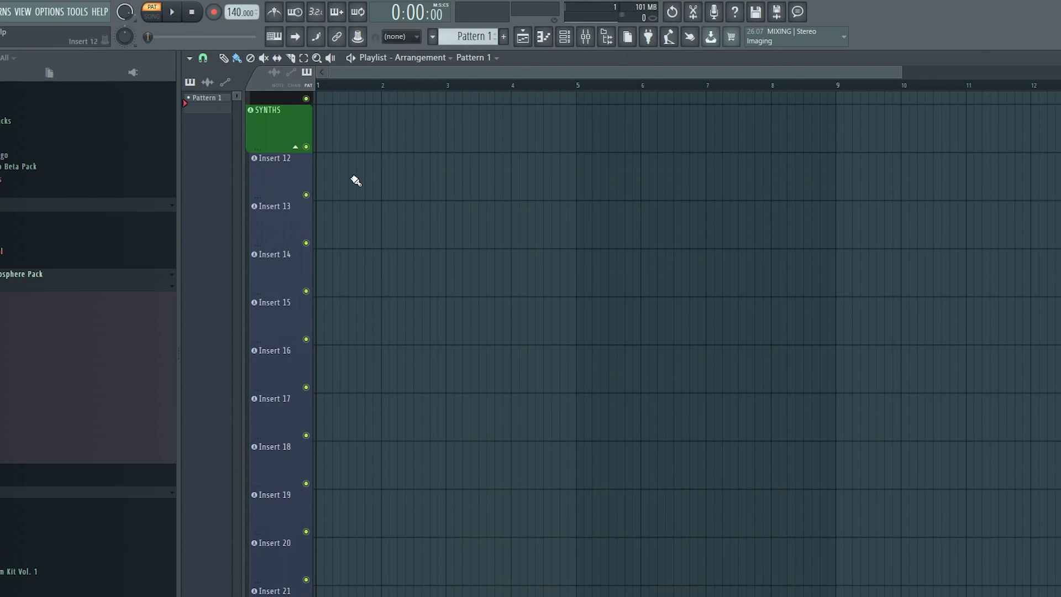
right_click(284, 155)
mouse_move(323, 227)
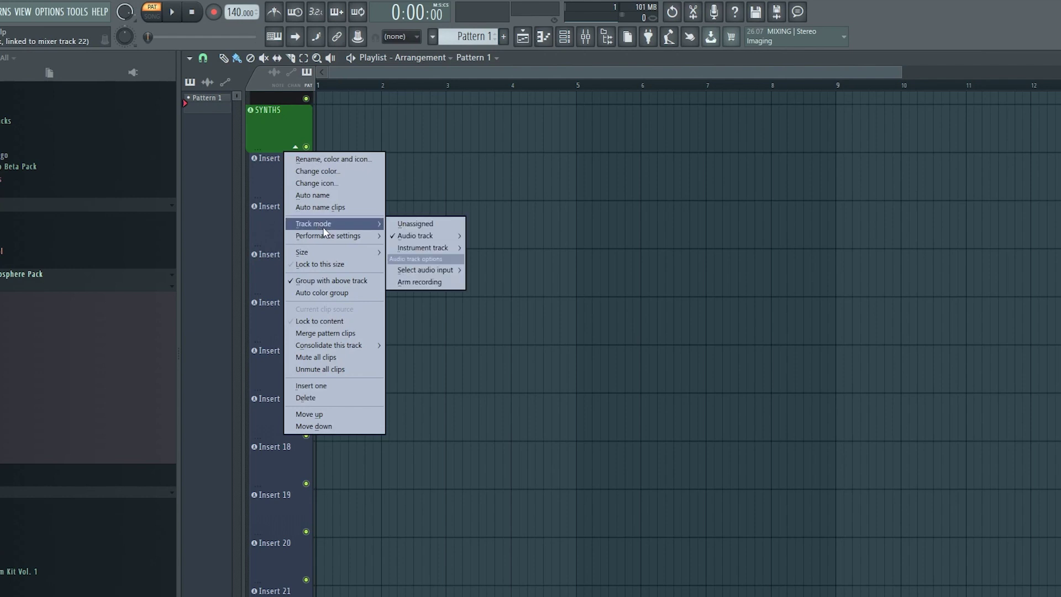
mouse_move(413, 249)
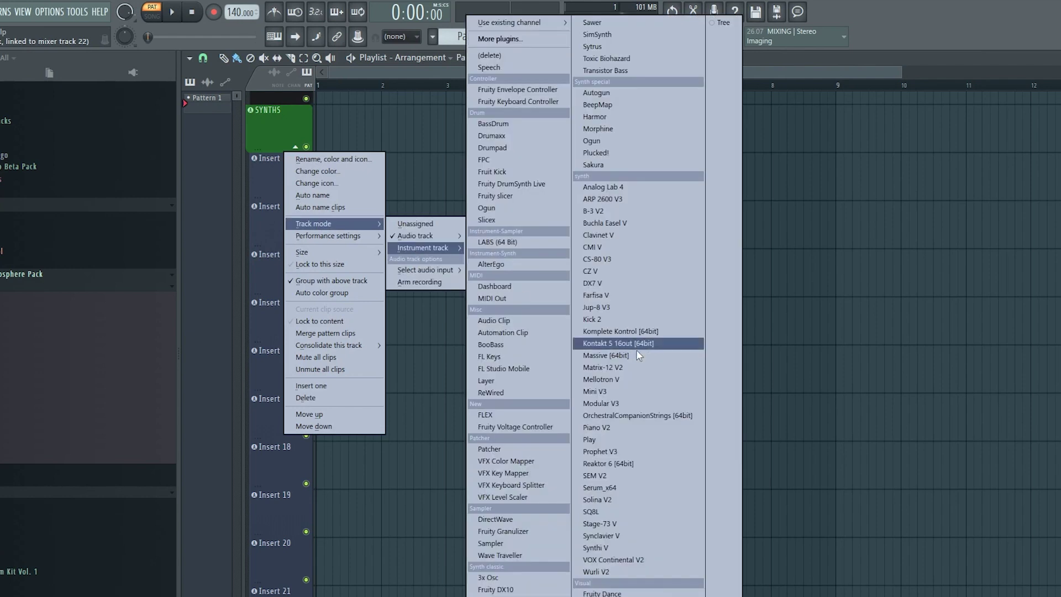
click(667, 486)
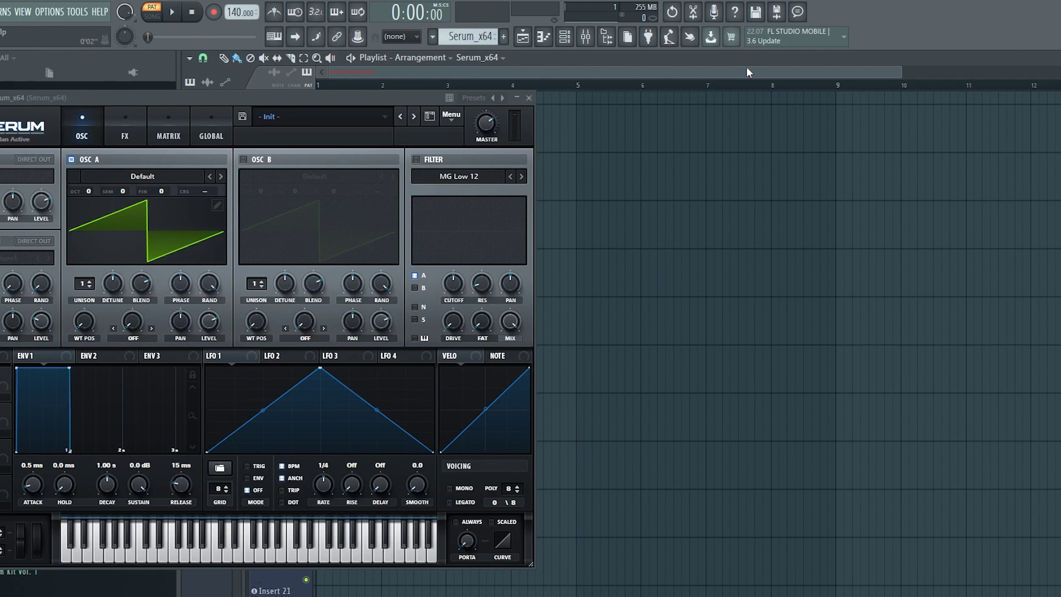
Move the new Serum_x64 mixer track from position 55 back to just before the SYNTHS group's inserts.
click(585, 36)
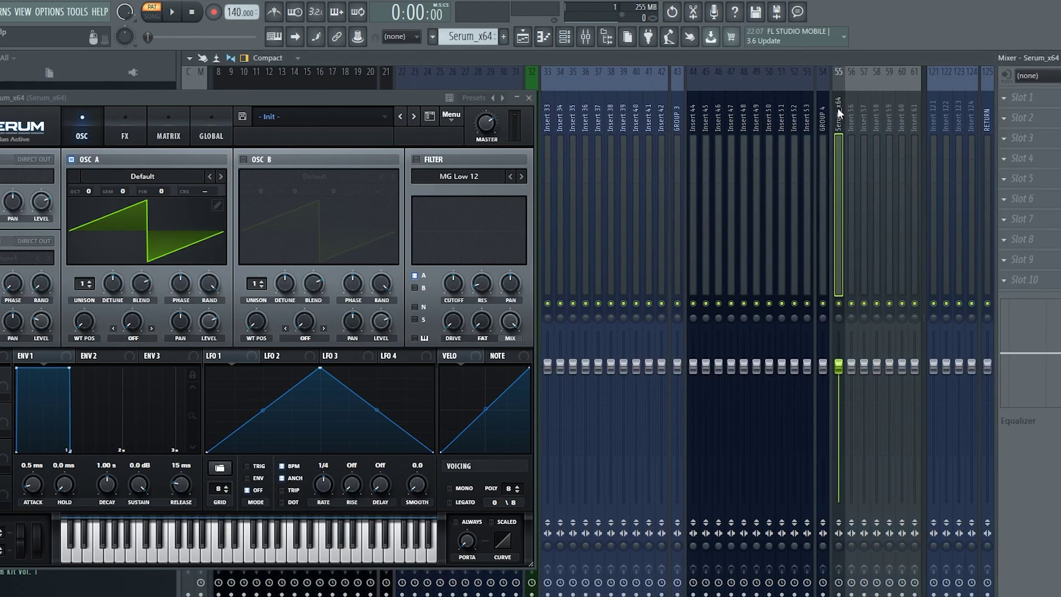
click(529, 99)
key(alt+Left)
key(alt+Left)
key(alt+Left)
key(alt+Left)
key(alt+Left)
key(alt+Left)
key(alt+Left)
key(alt+Left)
key(alt+Left)
key(alt+Left)
key(alt+Left)
key(alt+Left)
key(alt+Left)
key(alt+Left)
key(alt+Left)
key(alt+Left)
key(alt+Left)
key(alt+Left)
key(alt+Left)
key(alt+Left)
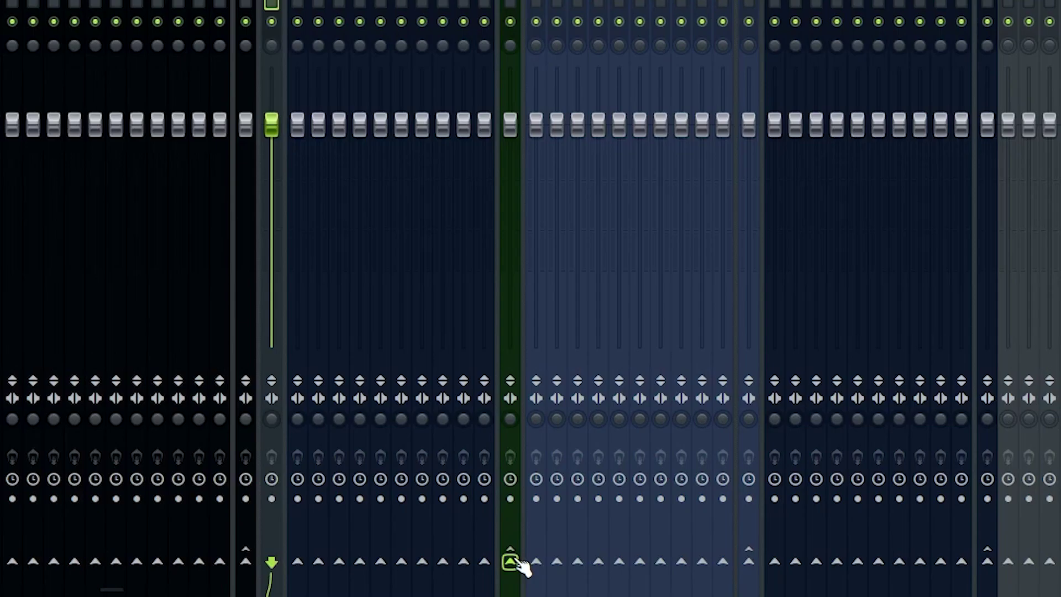
Route the Serum_x64 mixer track only to the SYNTHS track and remove the separator dividing it from the group's inserts.
right_click(515, 557)
click(537, 523)
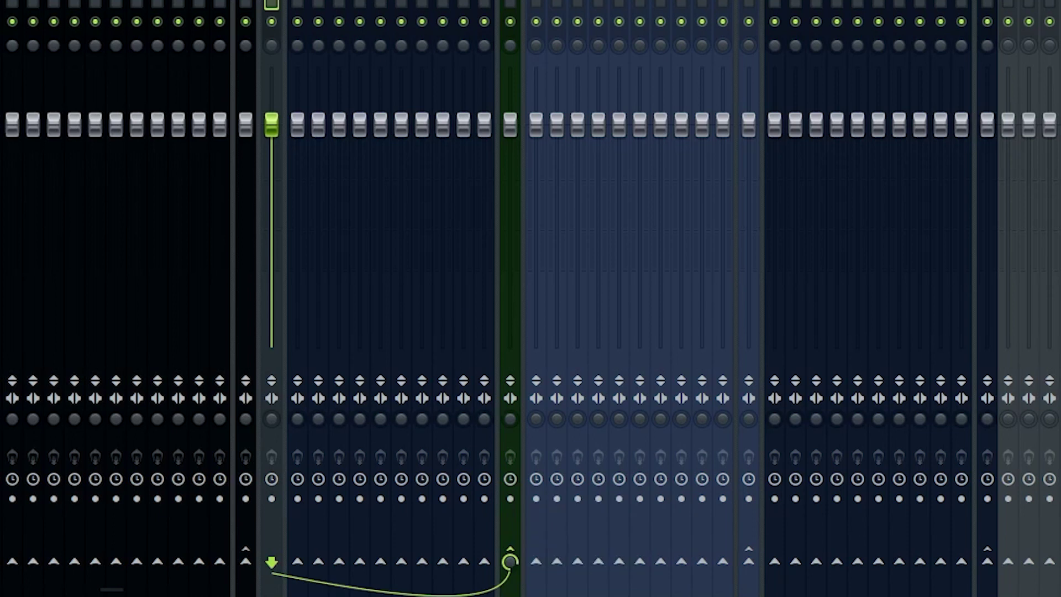
right_click(282, 1)
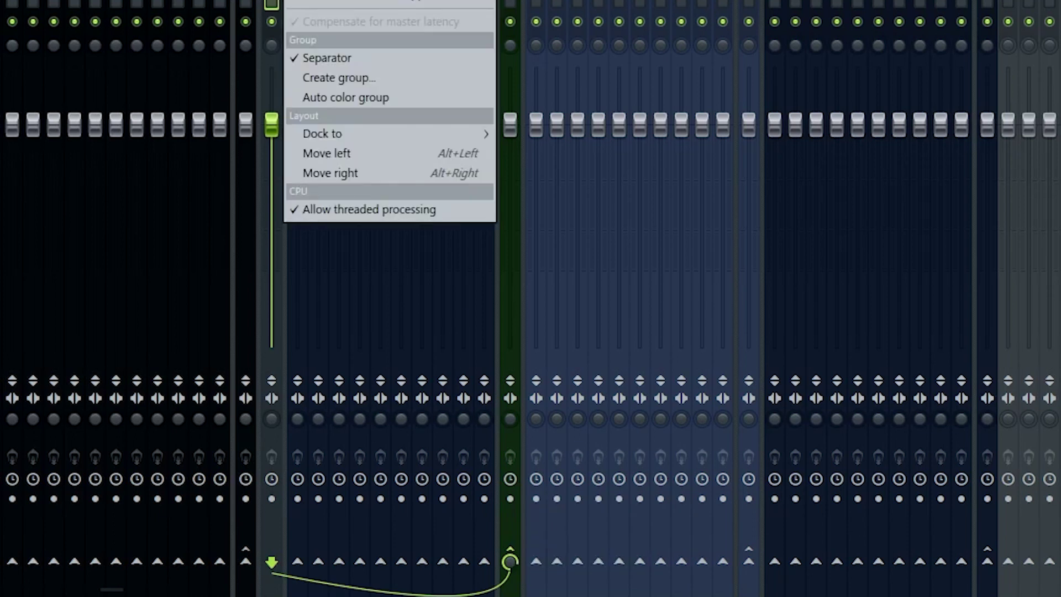
click(341, 52)
right_click(308, 1)
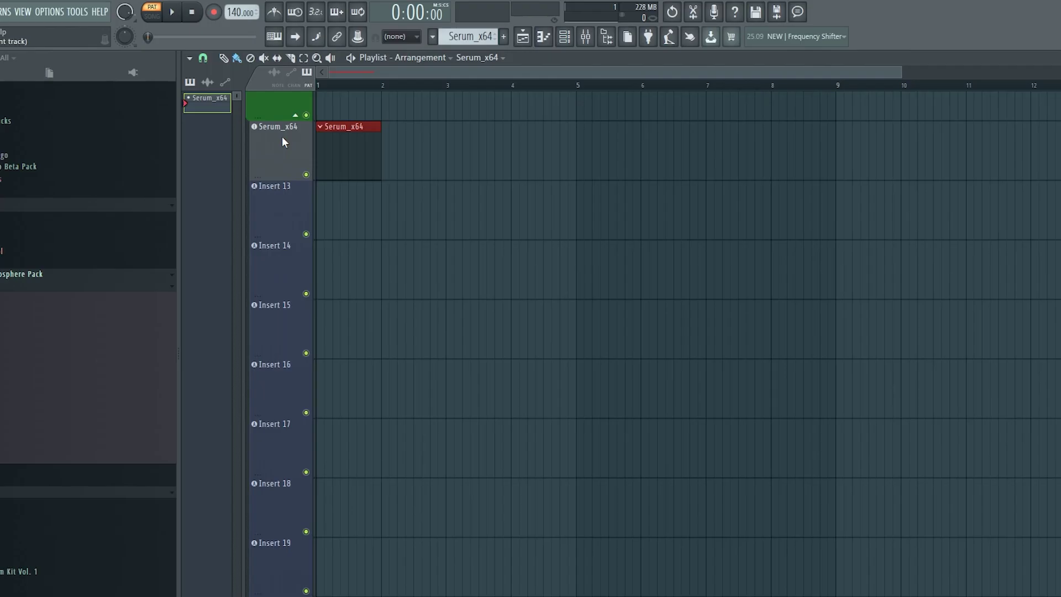
Replace Insert 13 and Insert 14 with Serum_x64 instrument tracks and auto color the SYNTHS group.
click(291, 201)
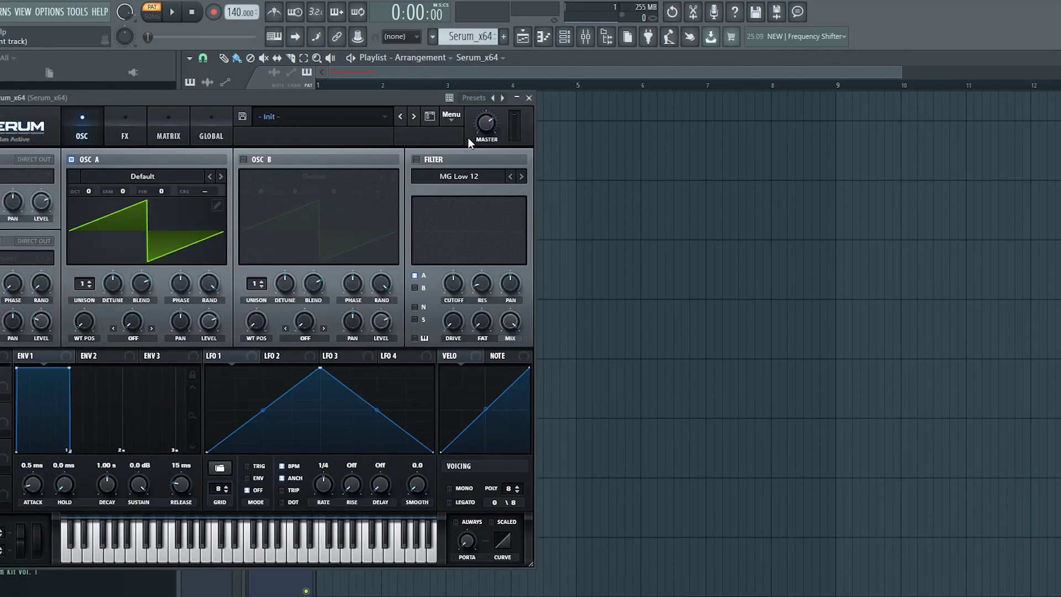
click(529, 98)
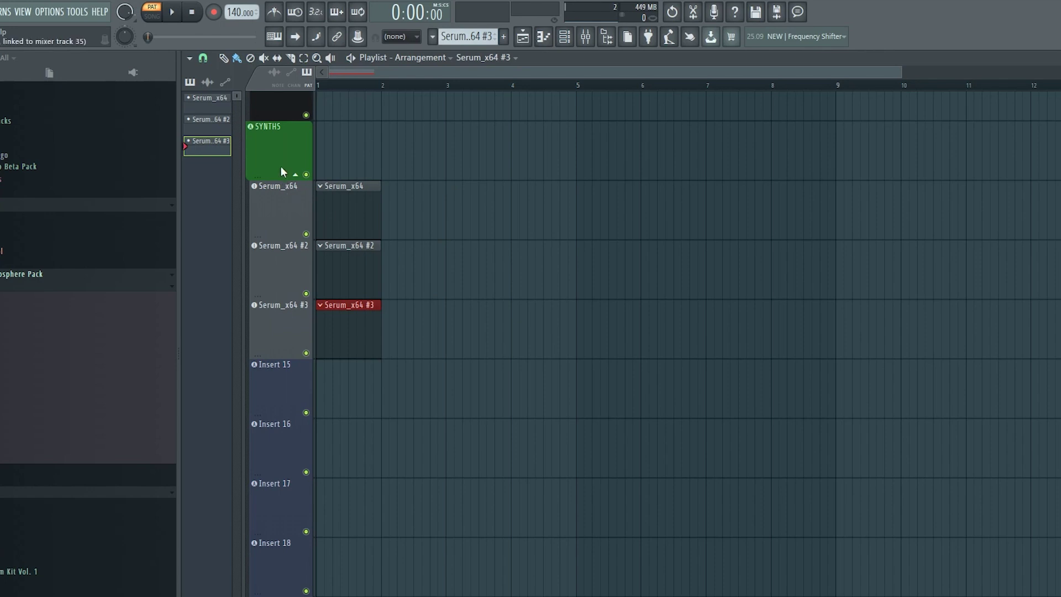
right_click(270, 145)
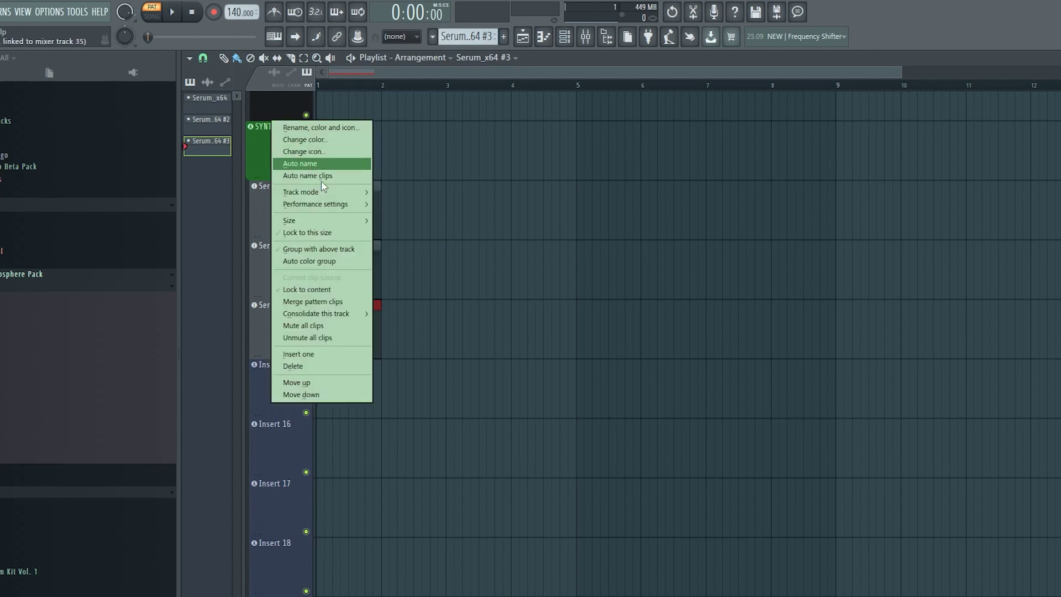
click(310, 261)
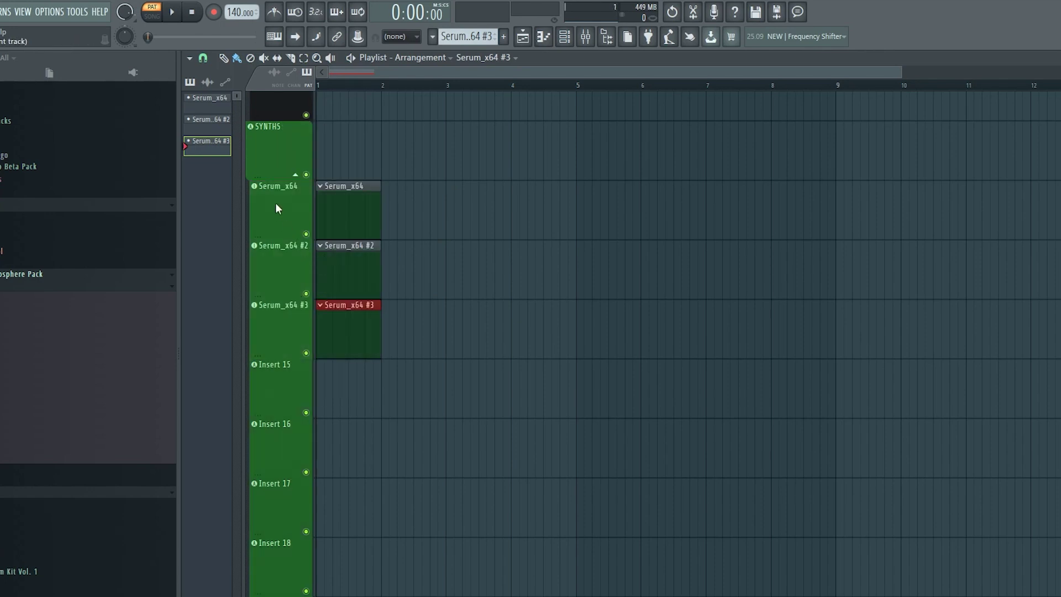
Rename the three Serum tracks in the SYNTHS group to "Synth1", "Synth2" and "Synth3".
right_click(273, 200)
click(302, 192)
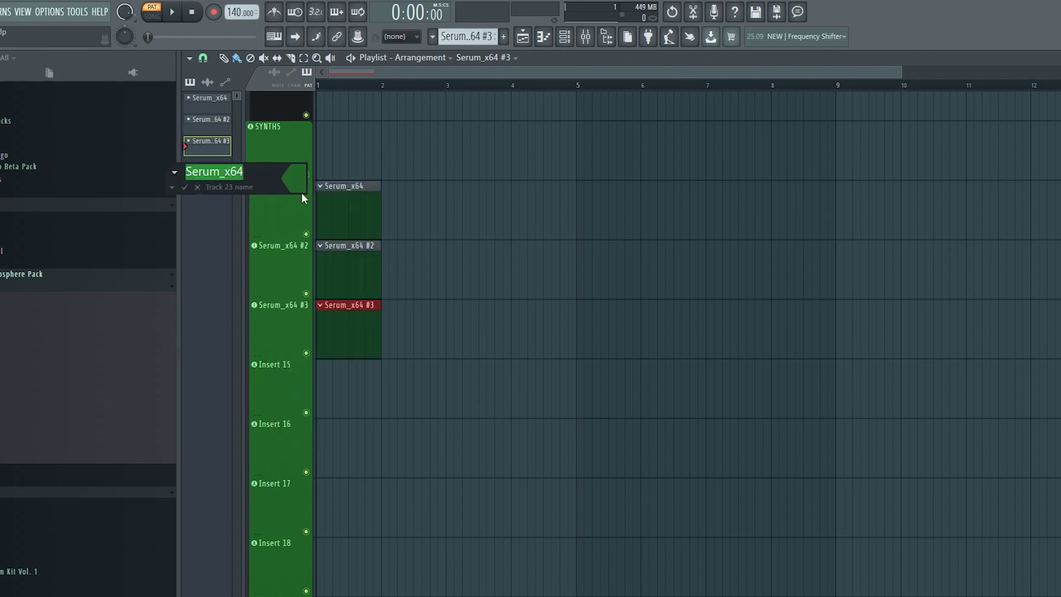
text(Synth1)
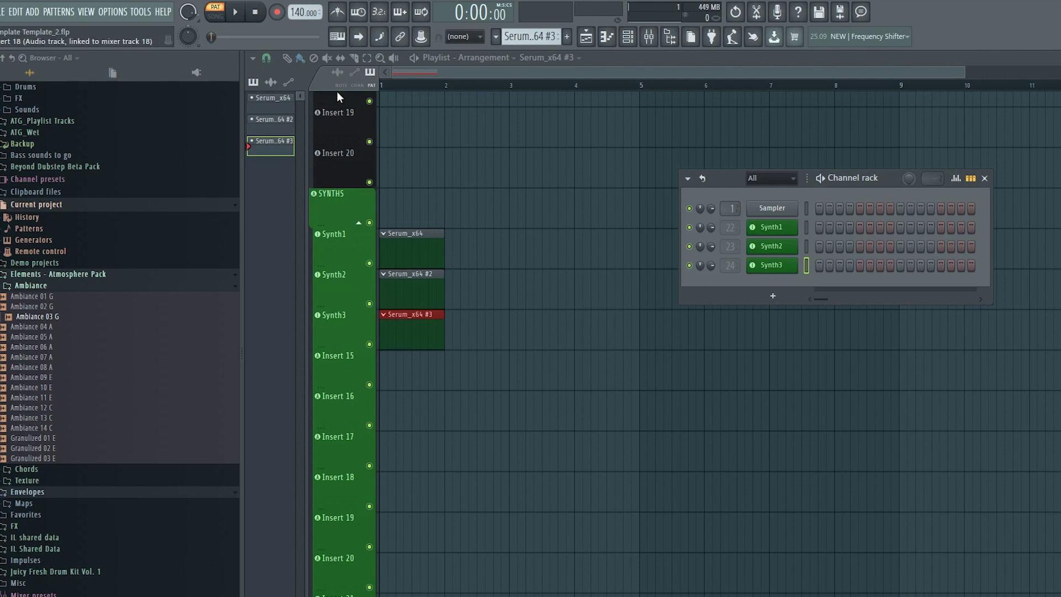
Add a Serum_x64 channel to the project and link it to mixer track 25, Insert 15.
click(32, 12)
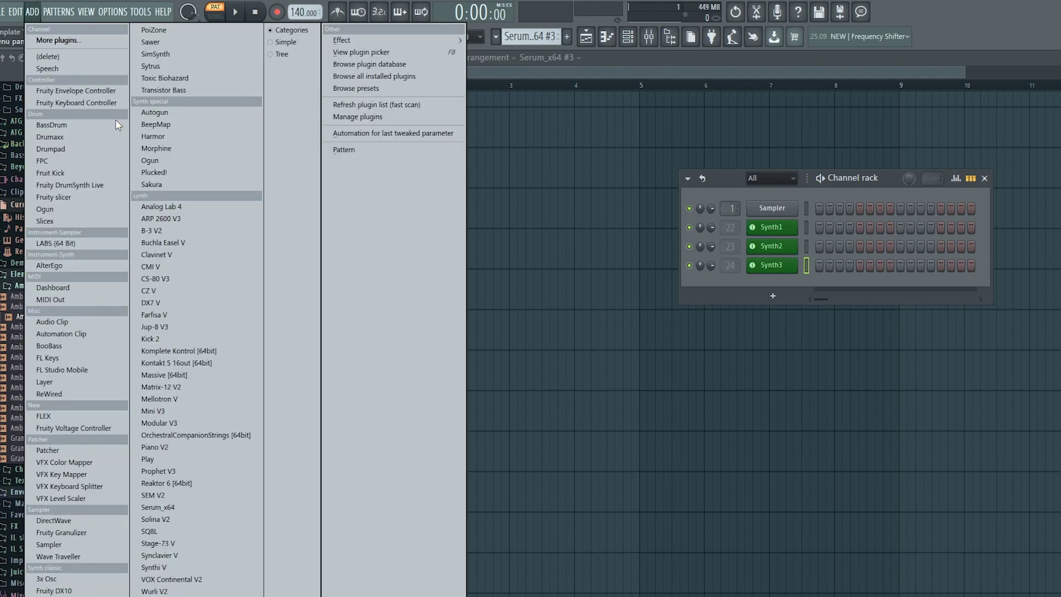
click(231, 513)
key(F9)
click(1055, 265)
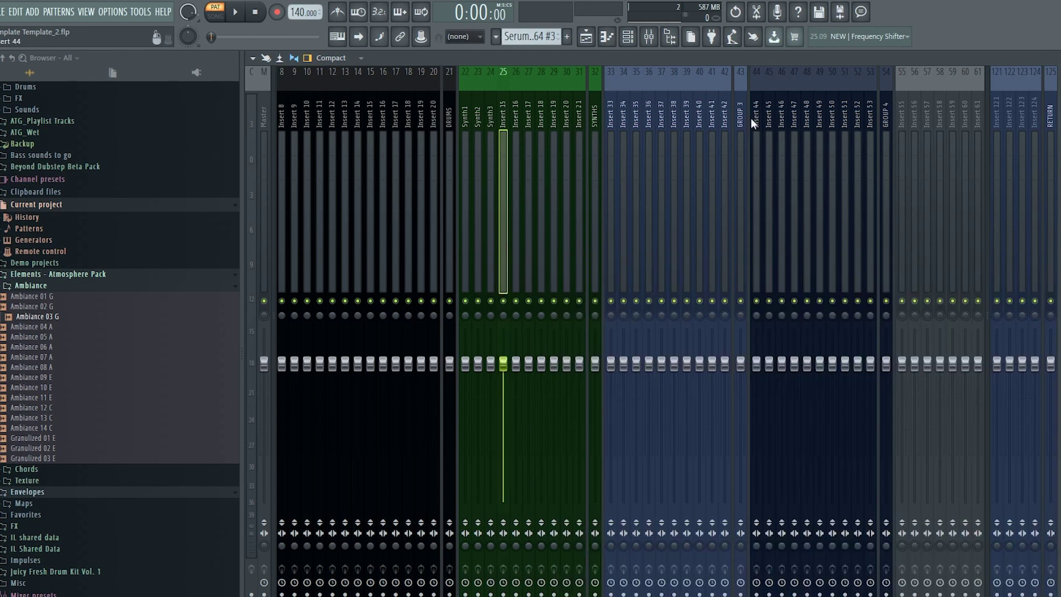
Rename mixer track 25 to "Synth4" and check its name in the playlist.
right_click(503, 100)
click(533, 77)
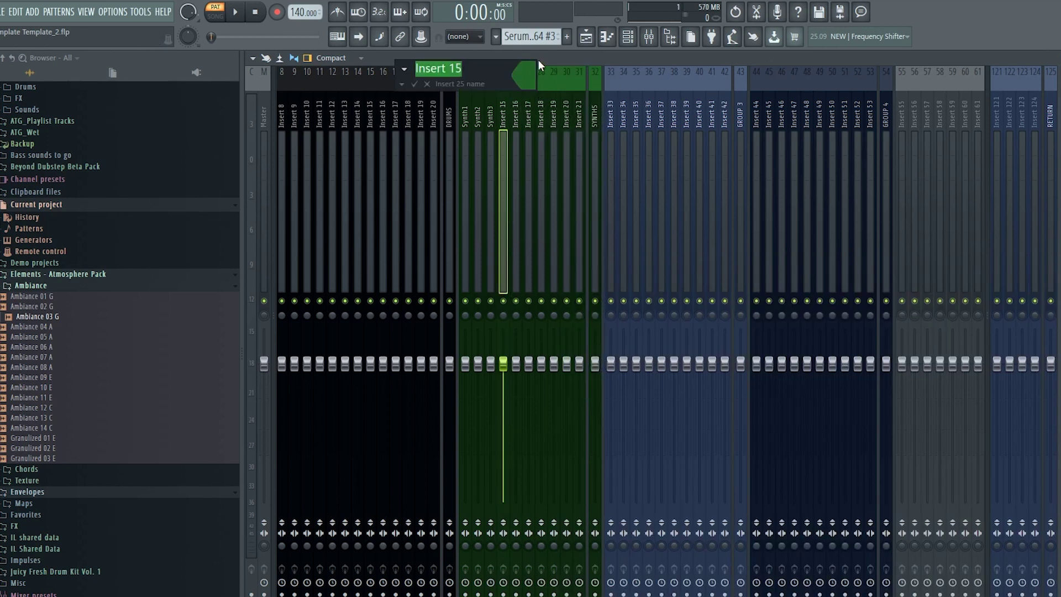
text(Synt)
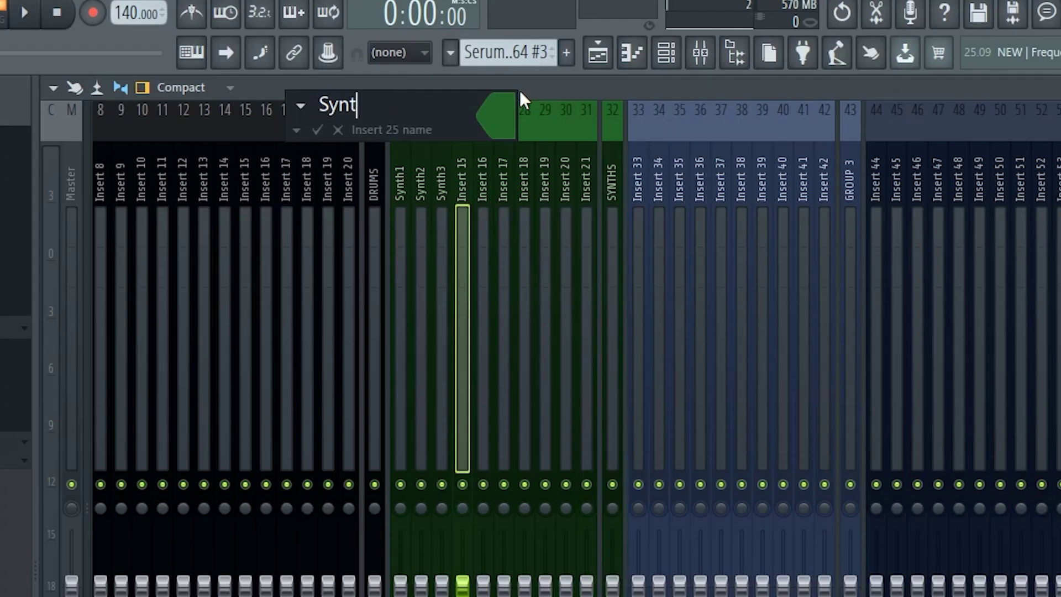
text(h4)
key(Return)
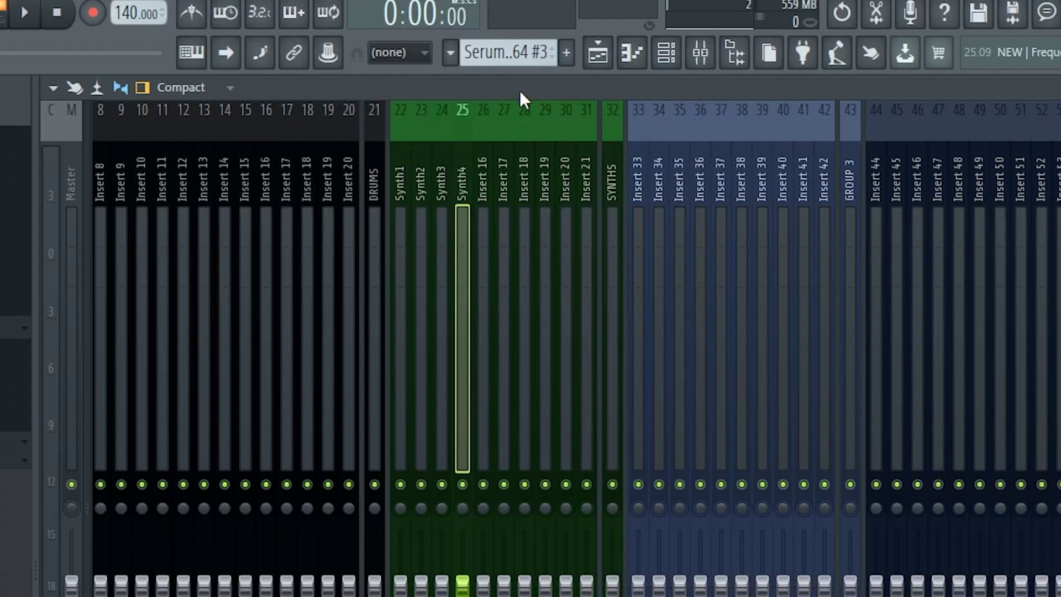
key(F5)
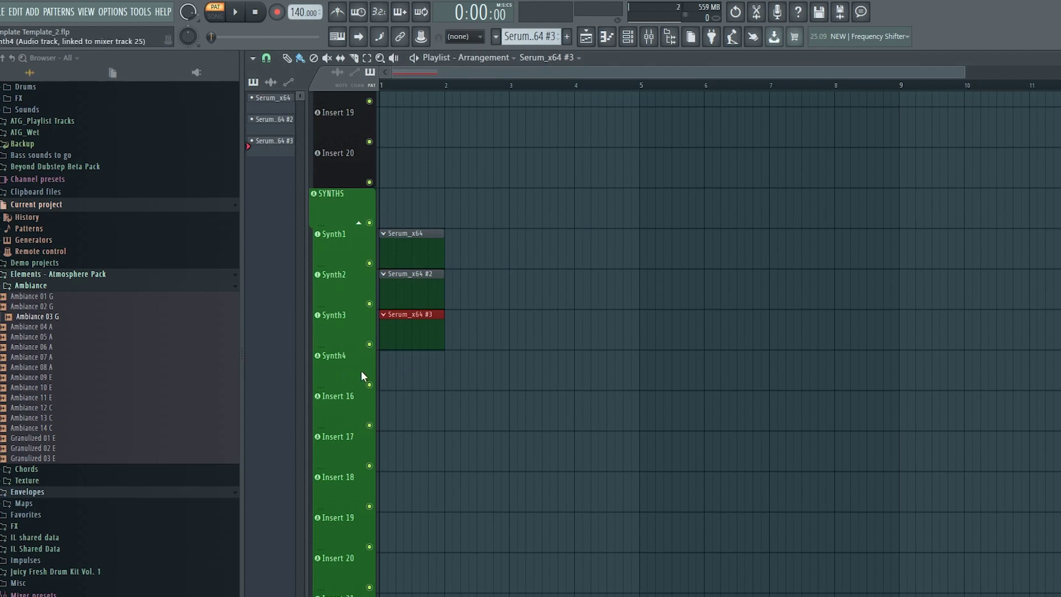
Rename the Serum_x64 channel in the channel rack to "Synth4".
key(F6)
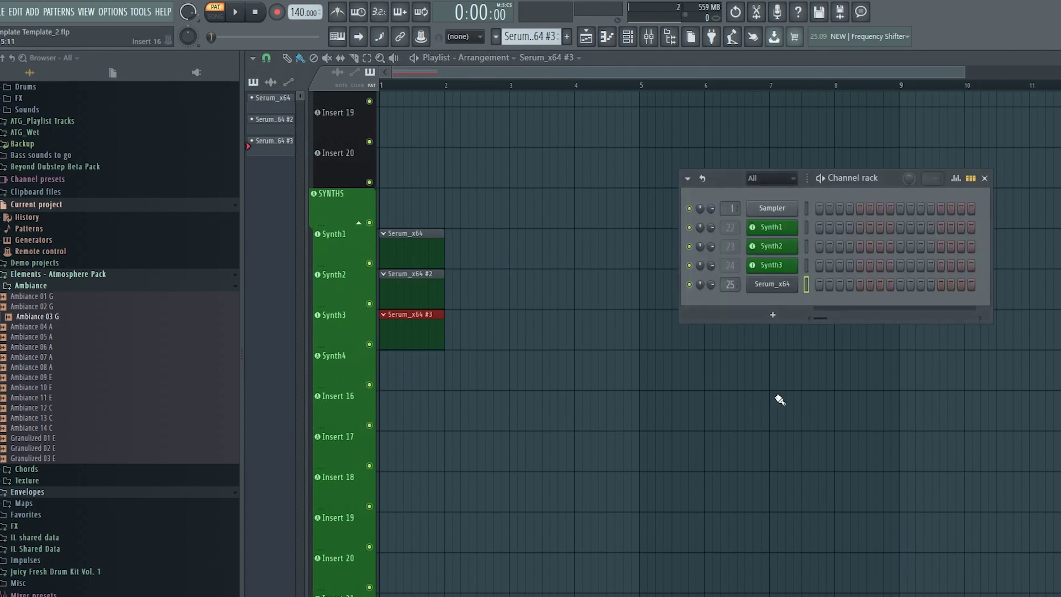
right_click(791, 284)
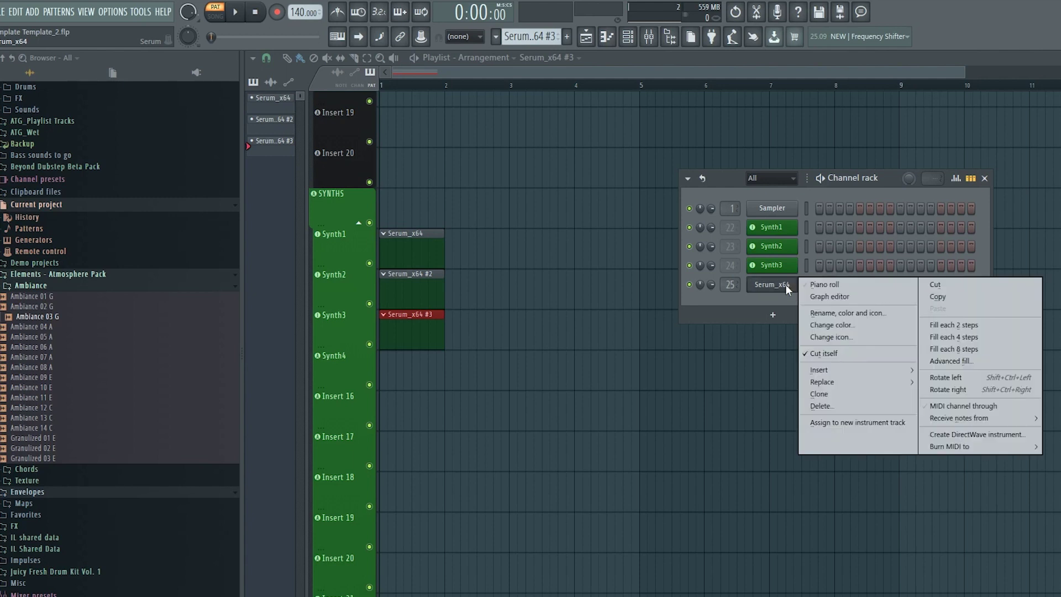
click(828, 312)
text(Synth4)
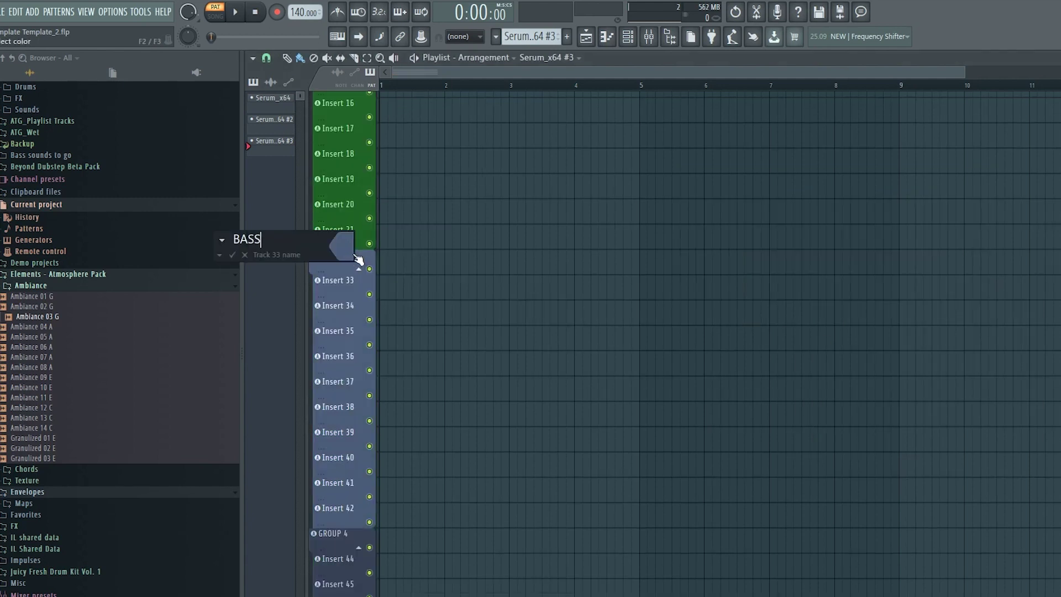
Name the GROUP 3 header track "BASS" and color the whole group red (#B81510).
click(343, 246)
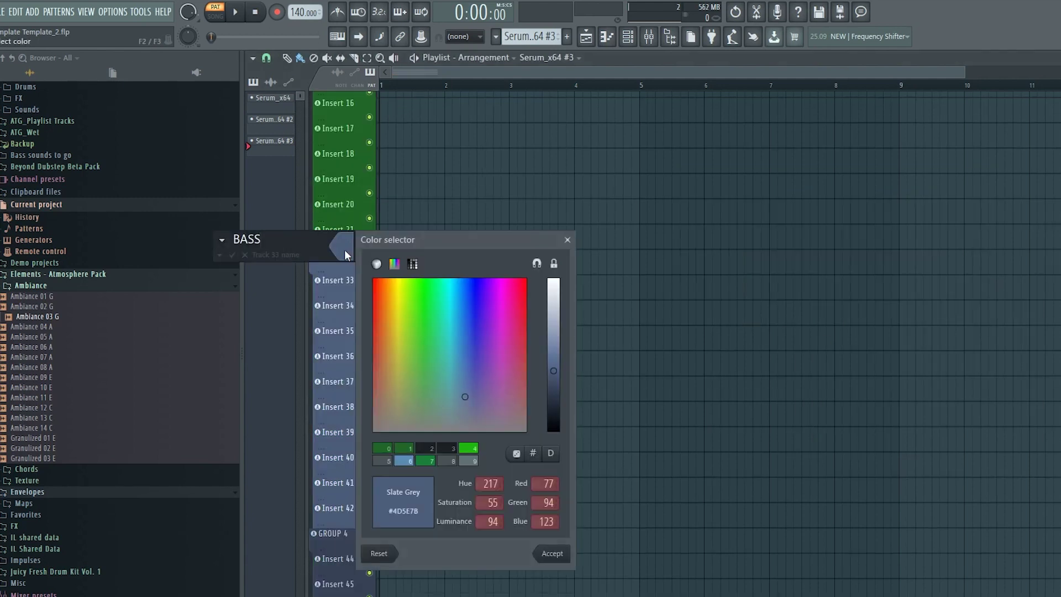
click(371, 304)
mouse_move(369, 303)
mouse_down()
mouse_move(370, 337)
mouse_move(358, 302)
mouse_up()
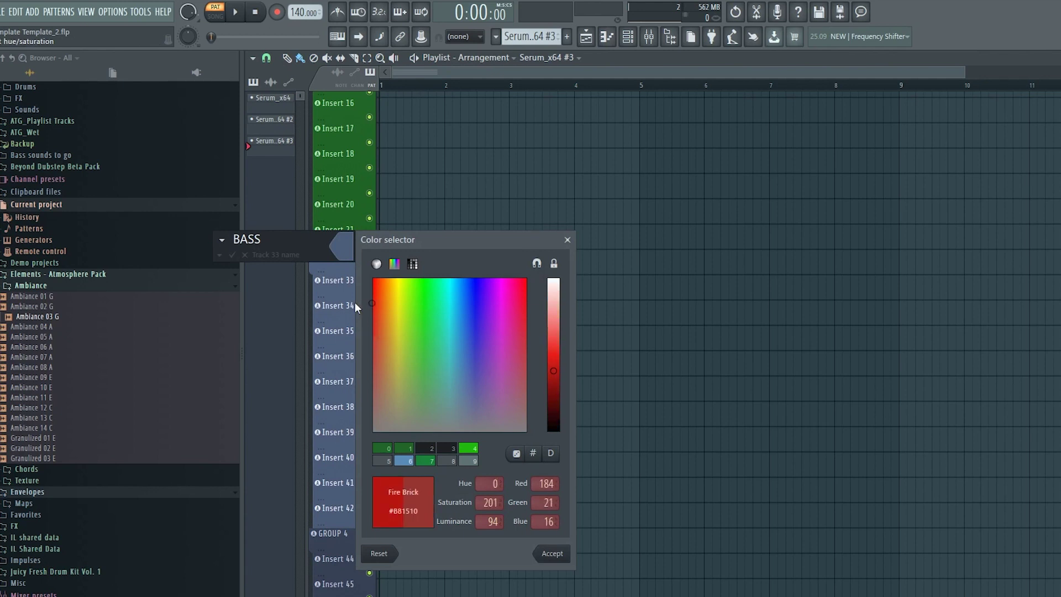
key(Return)
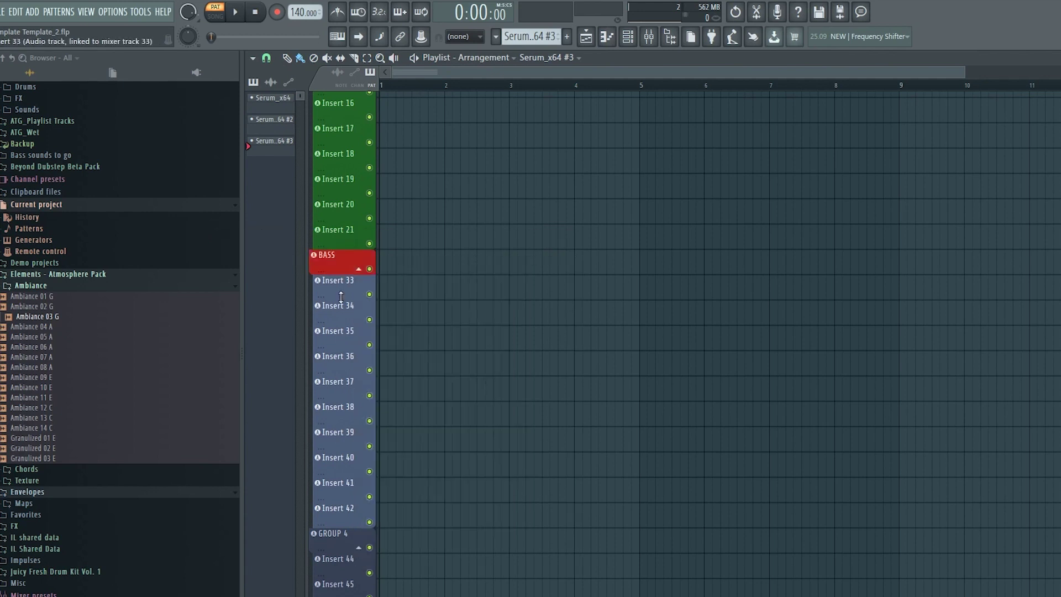
right_click(326, 260)
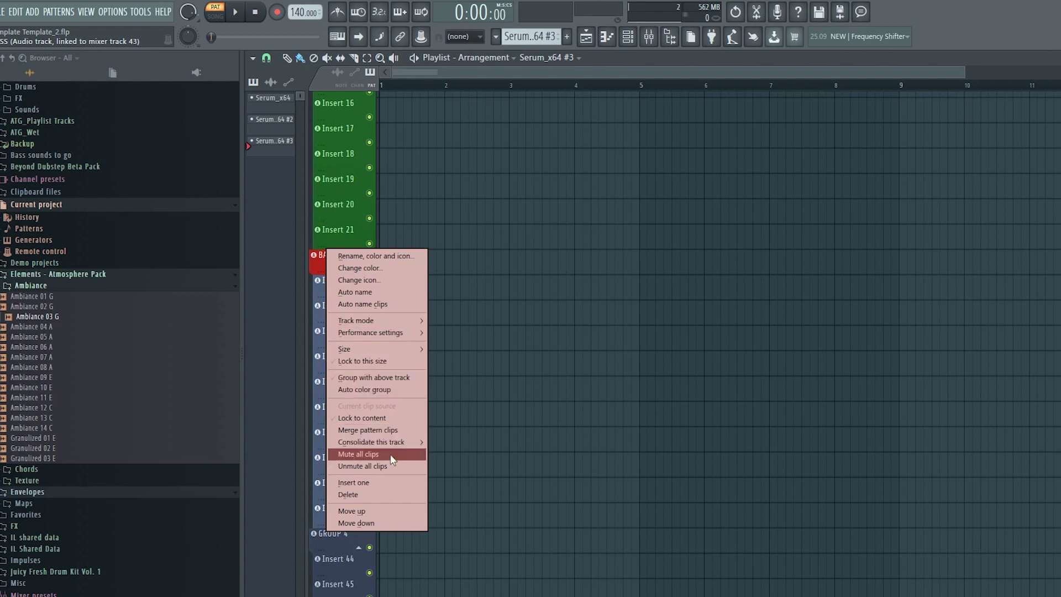
click(387, 419)
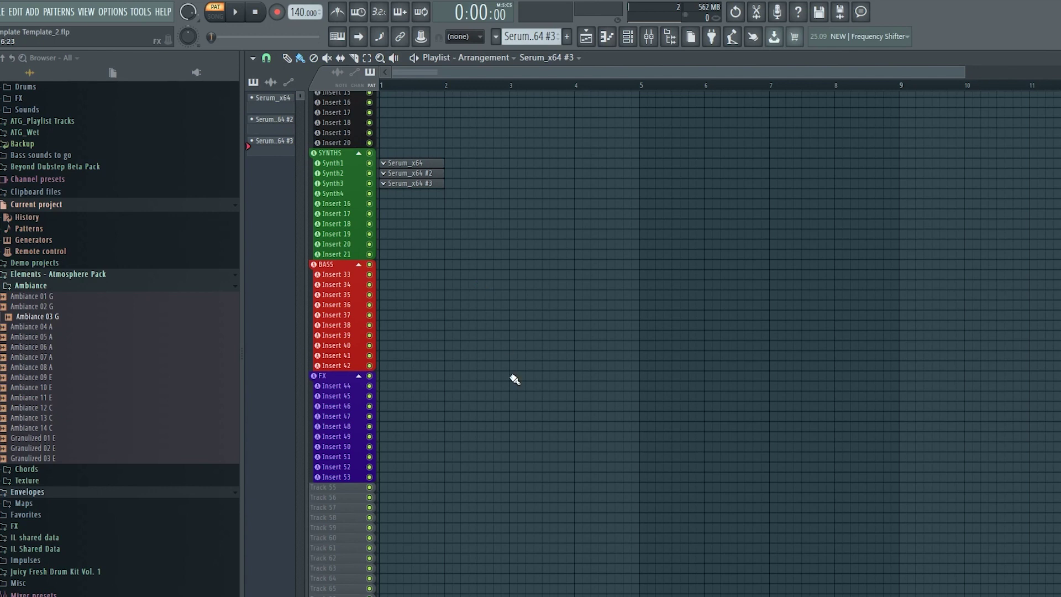
Turn playlist track 55, just below the FX group, into an audio track linked to mixer track Insert 68.
scroll(514, 380, up, 5)
drag(450, 592, 506, 179)
right_click(332, 194)
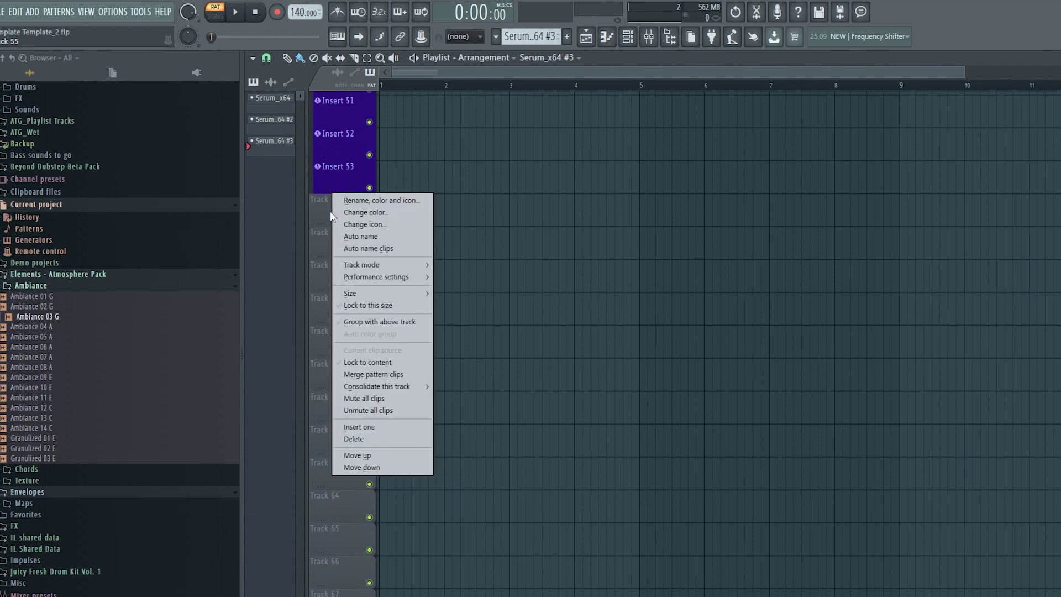
mouse_move(377, 267)
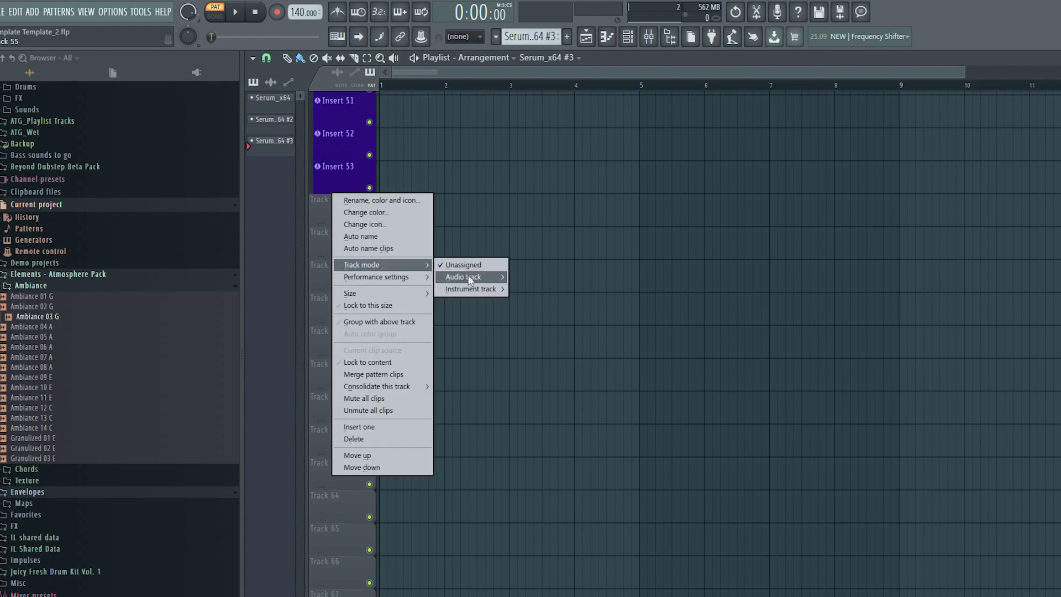
mouse_move(471, 280)
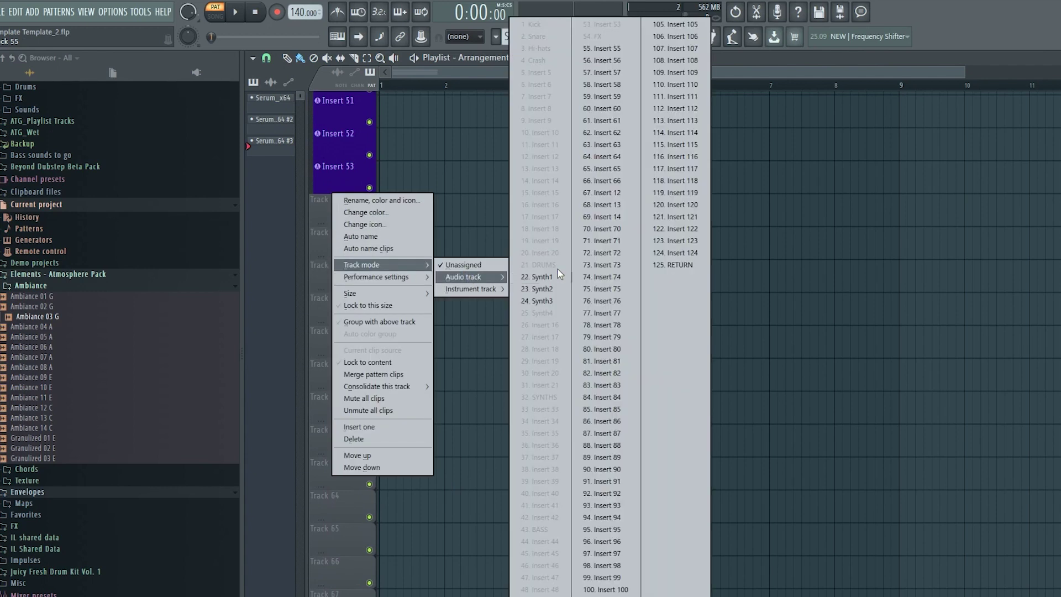
click(628, 201)
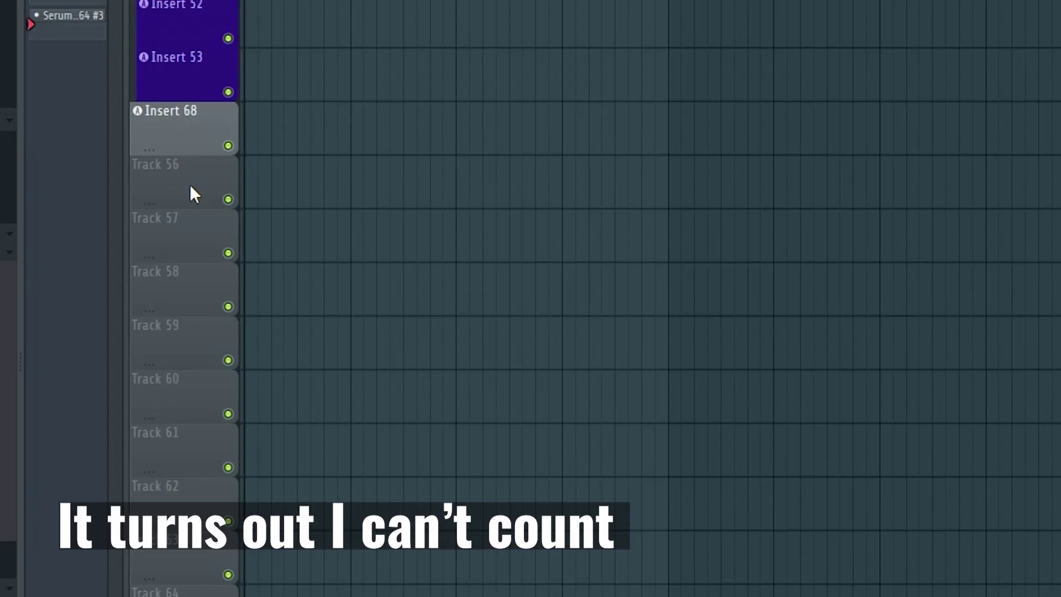
Group playlist track 56 with the track above and open its choice of mixer tracks for the audio track mode.
right_click(190, 185)
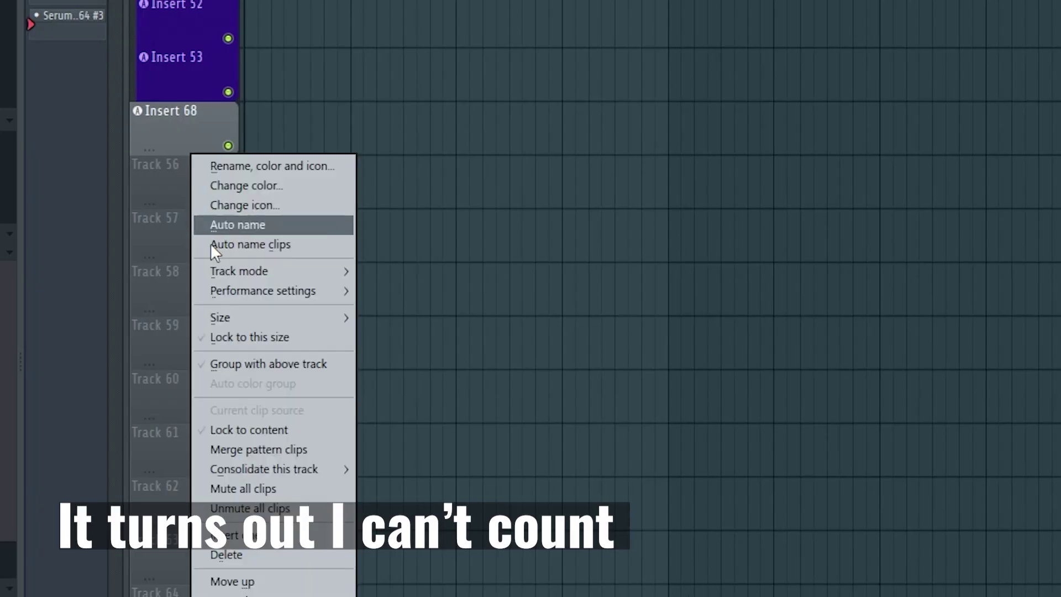
click(263, 363)
right_click(171, 231)
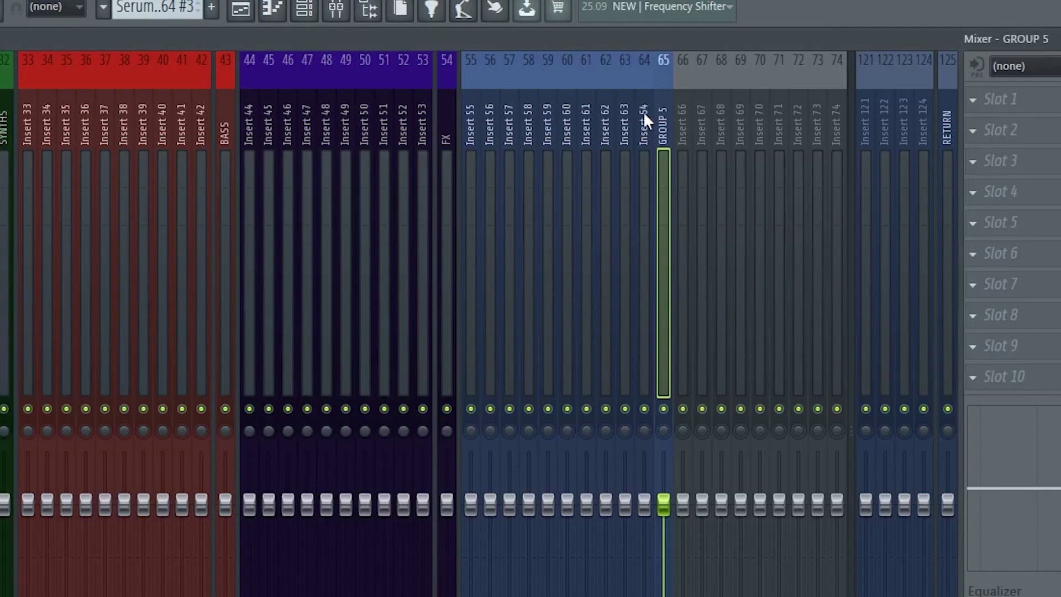
Create a separate mixer group for track 65, GROUP 5.
right_click(645, 113)
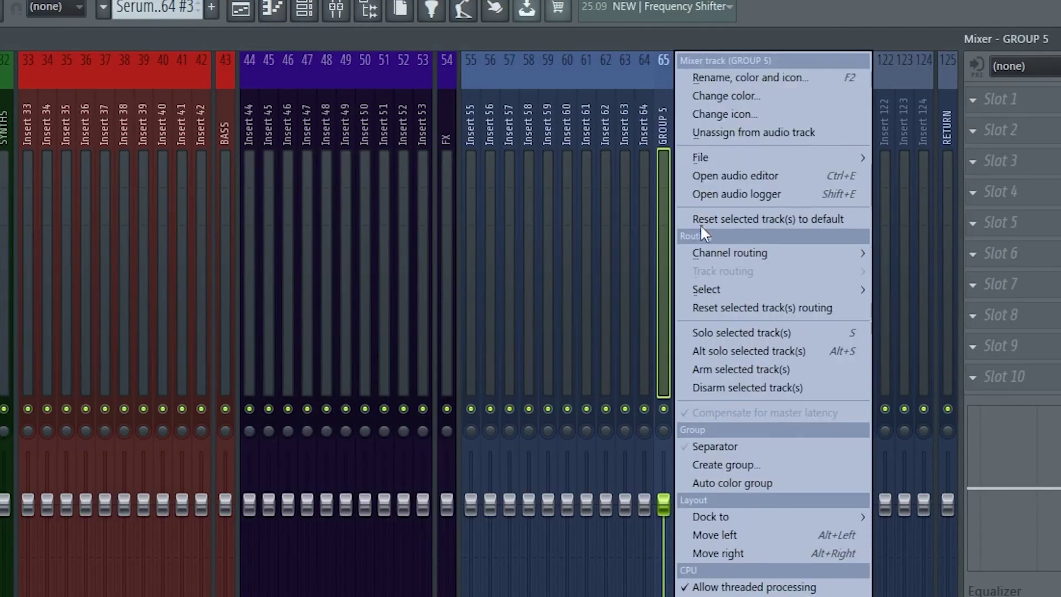
click(775, 465)
key(Return)
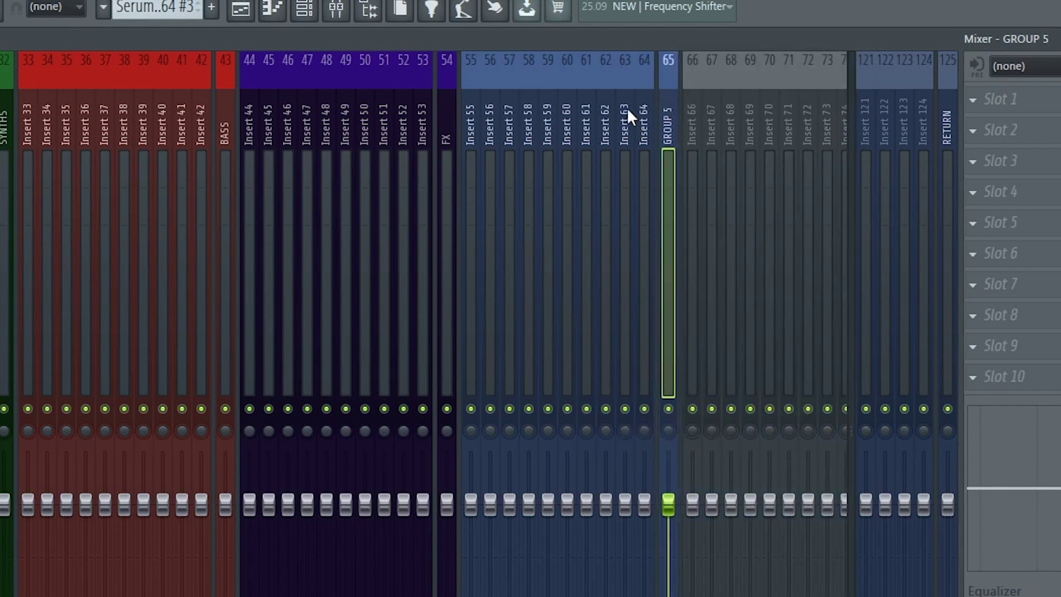
Route mixer tracks 55 to 64 only to the GROUP 5 track.
drag(633, 111, 480, 118)
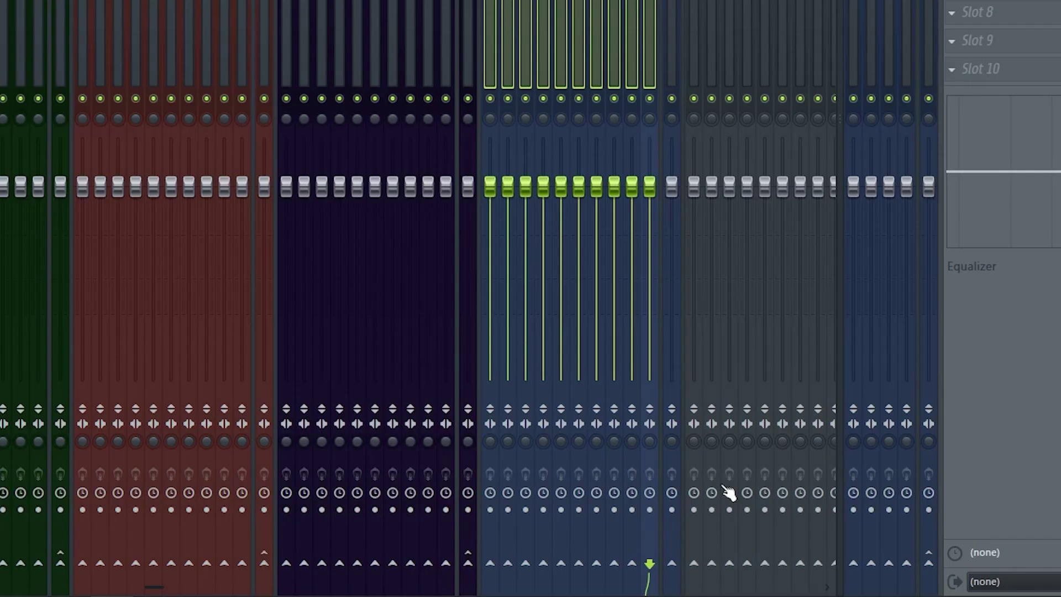
right_click(671, 564)
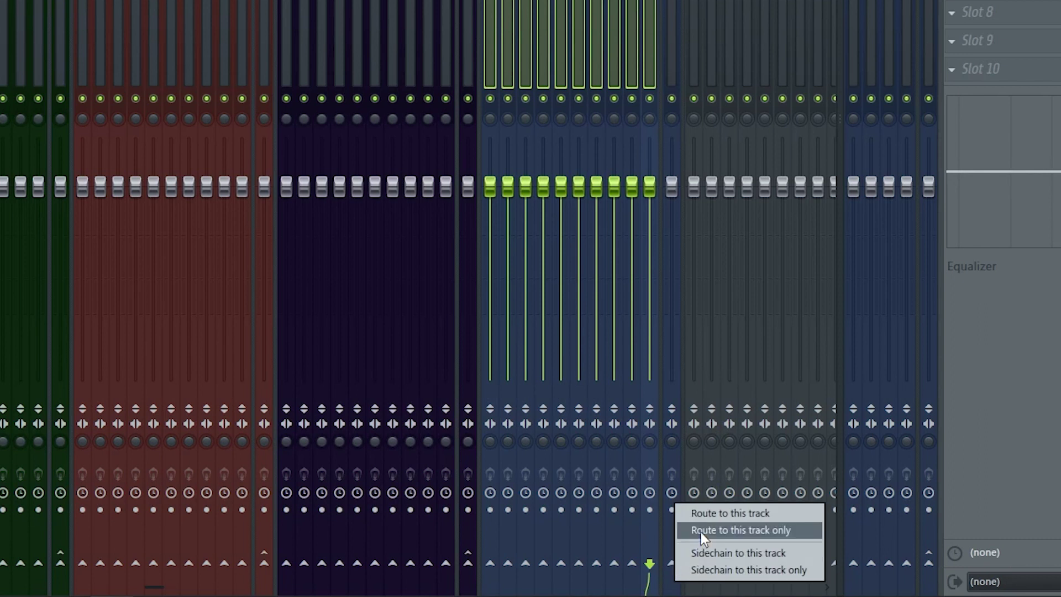
click(700, 531)
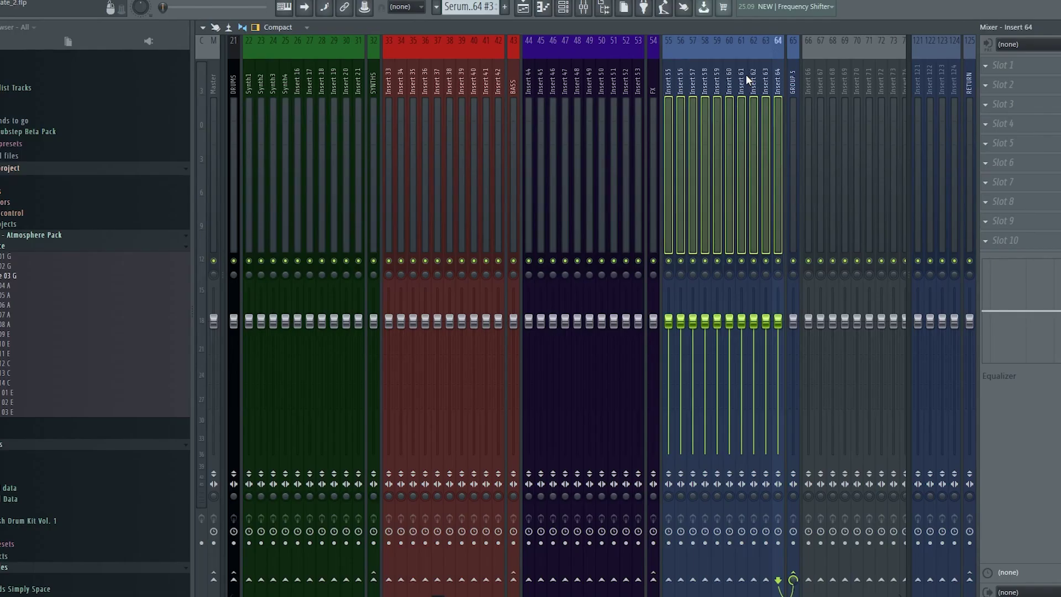
Try to dock mixer tracks 121 to 124 to the middle section of the mixer.
click(927, 64)
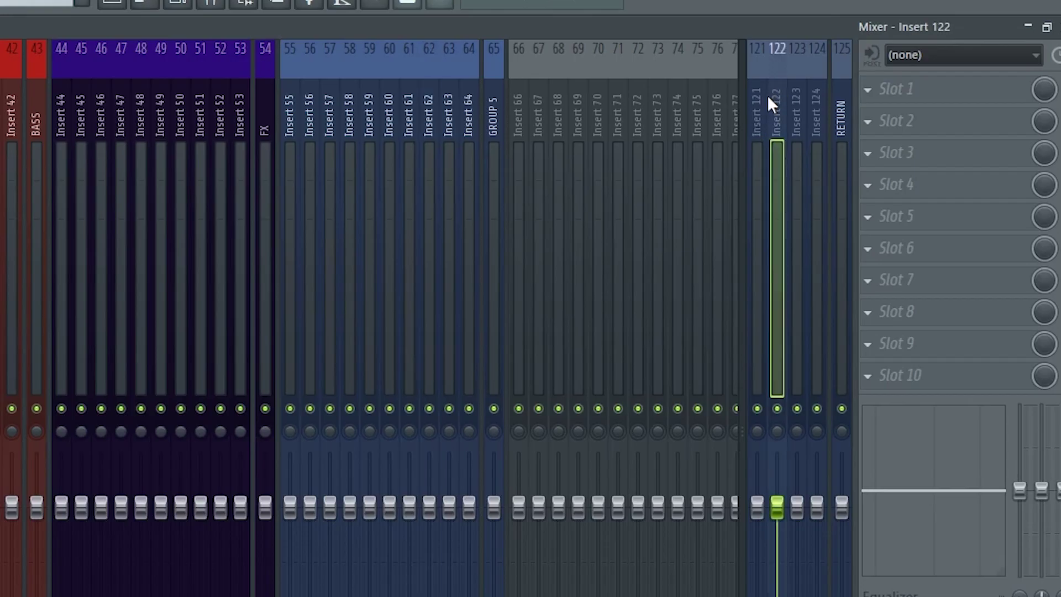
ctrl+shift+click(763, 98)
ctrl+shift+click(789, 102)
ctrl+shift+click(802, 103)
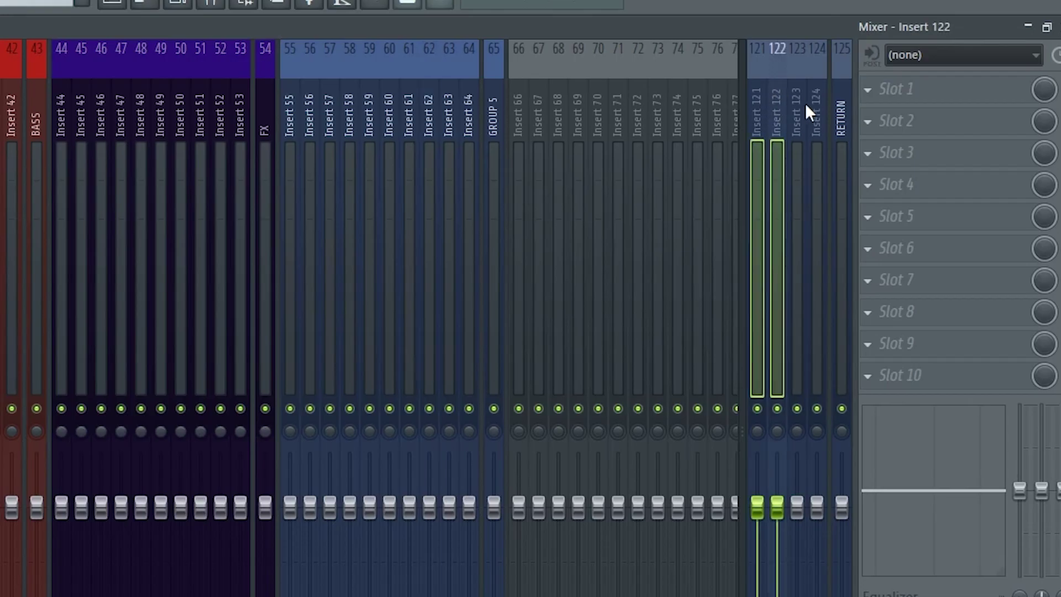
ctrl+shift+click(811, 103)
ctrl+shift+click(793, 104)
right_click(791, 102)
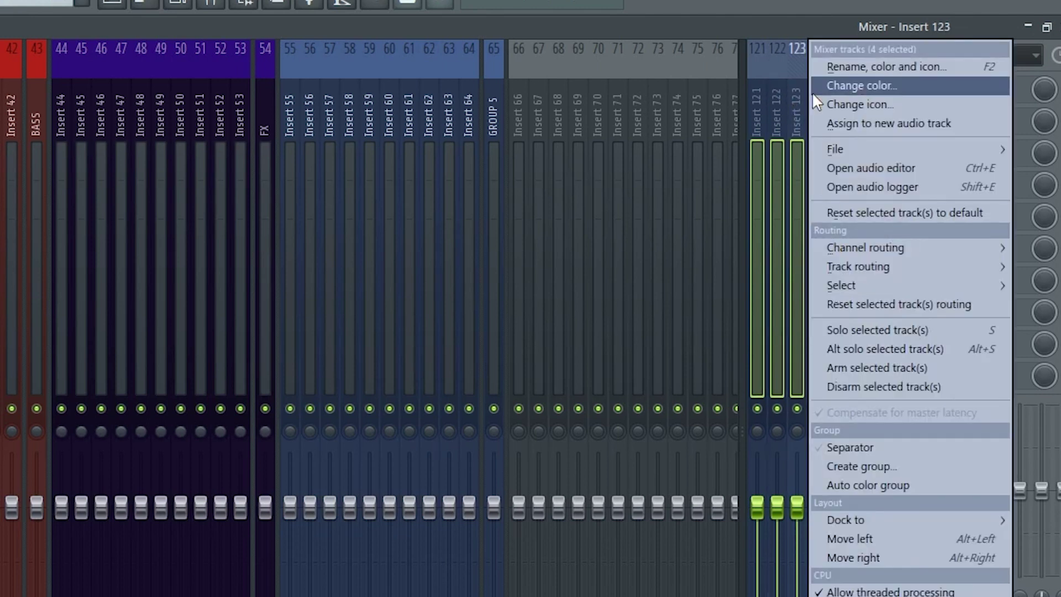
mouse_move(892, 524)
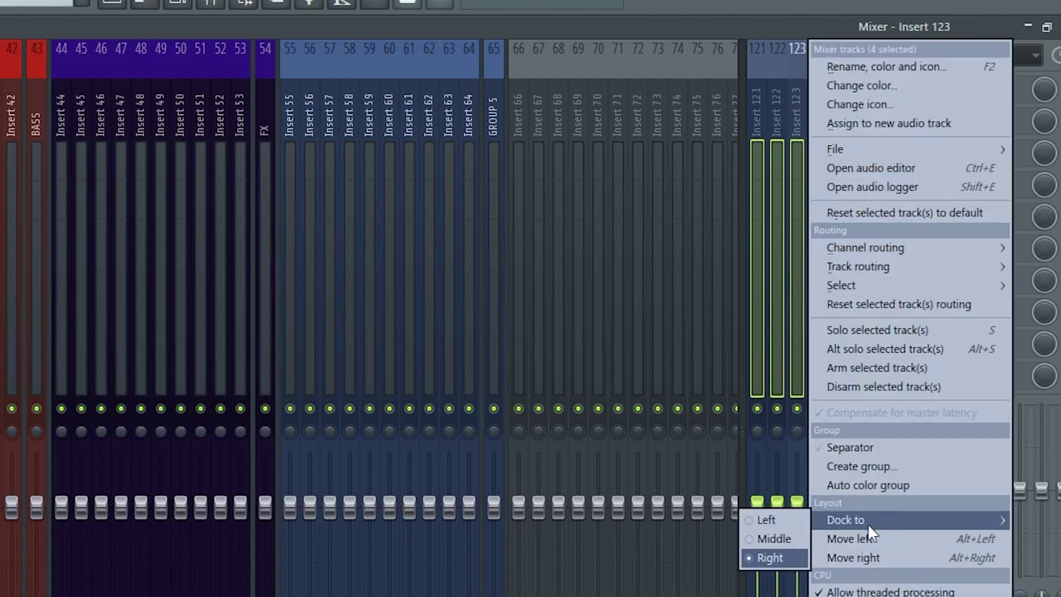
click(787, 540)
Dock mixer tracks 70 to 72 to the right-hand section, beside tracks 121 to 124.
click(595, 124)
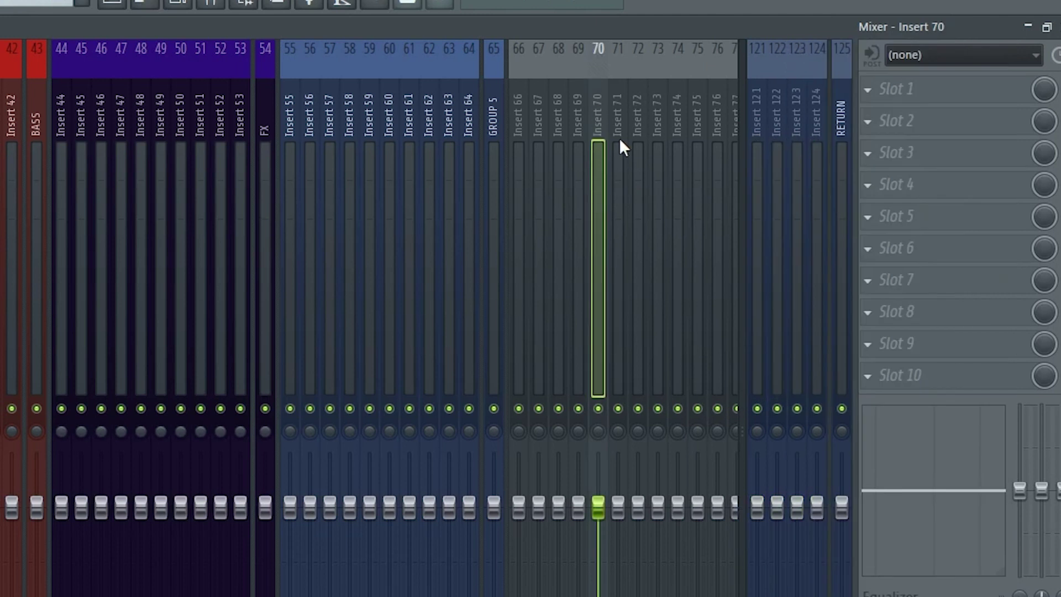
shift+click(638, 130)
right_click(639, 129)
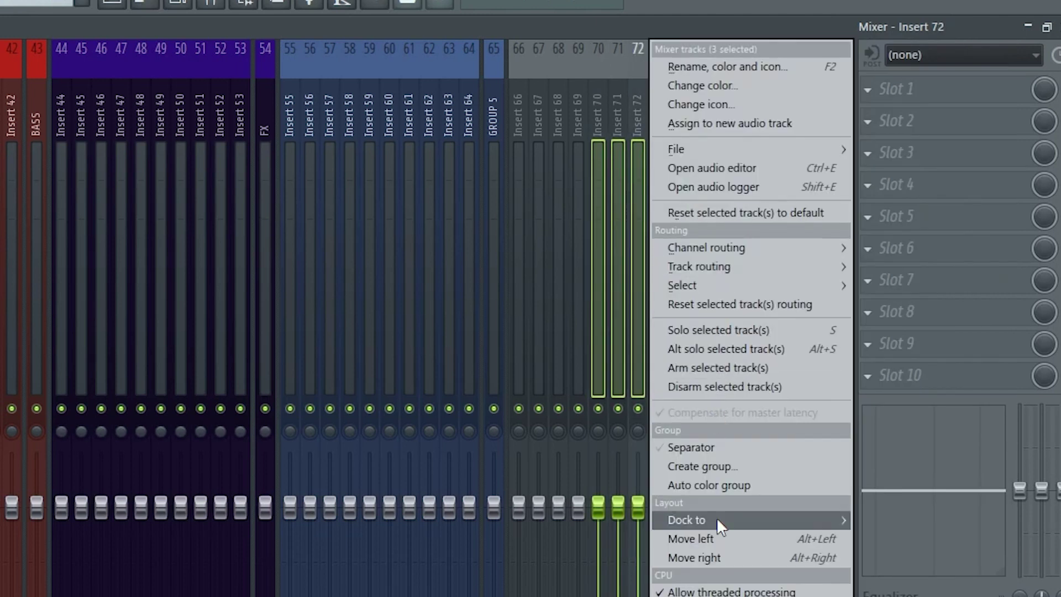
mouse_move(718, 521)
click(875, 560)
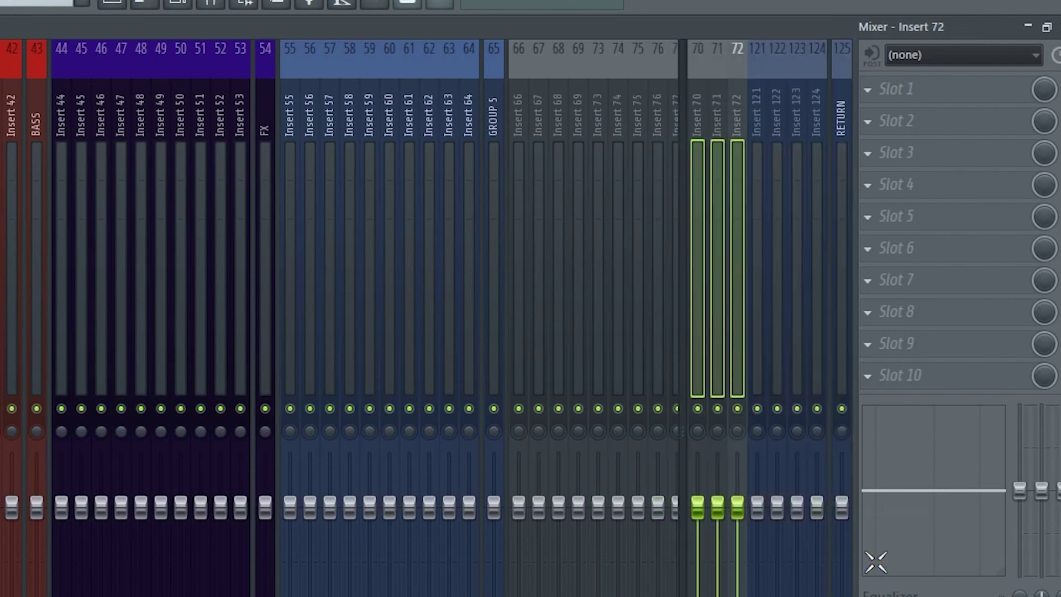
right_click(890, 578)
click(923, 553)
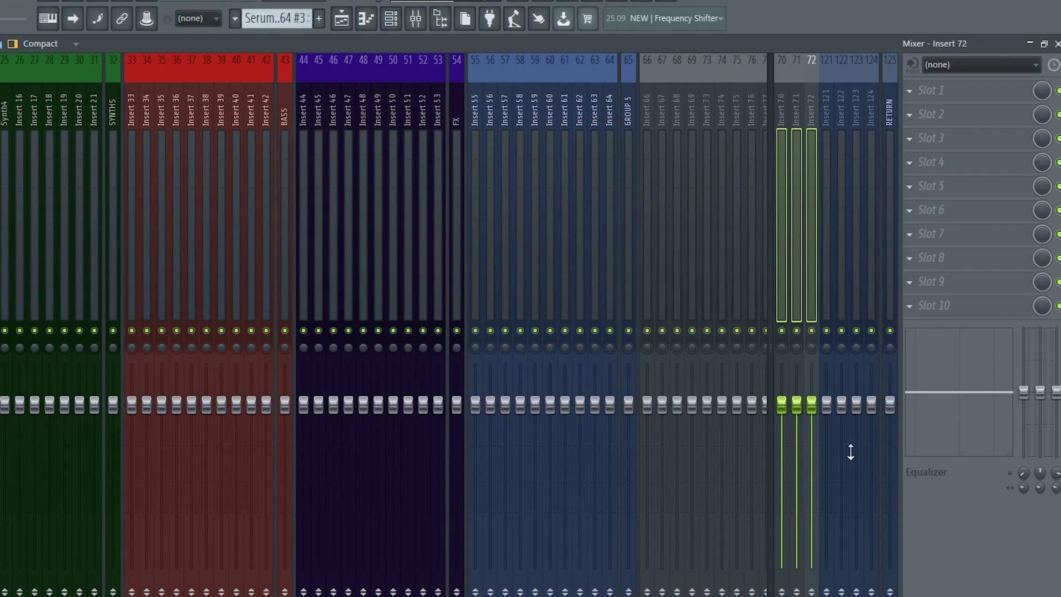
click(889, 127)
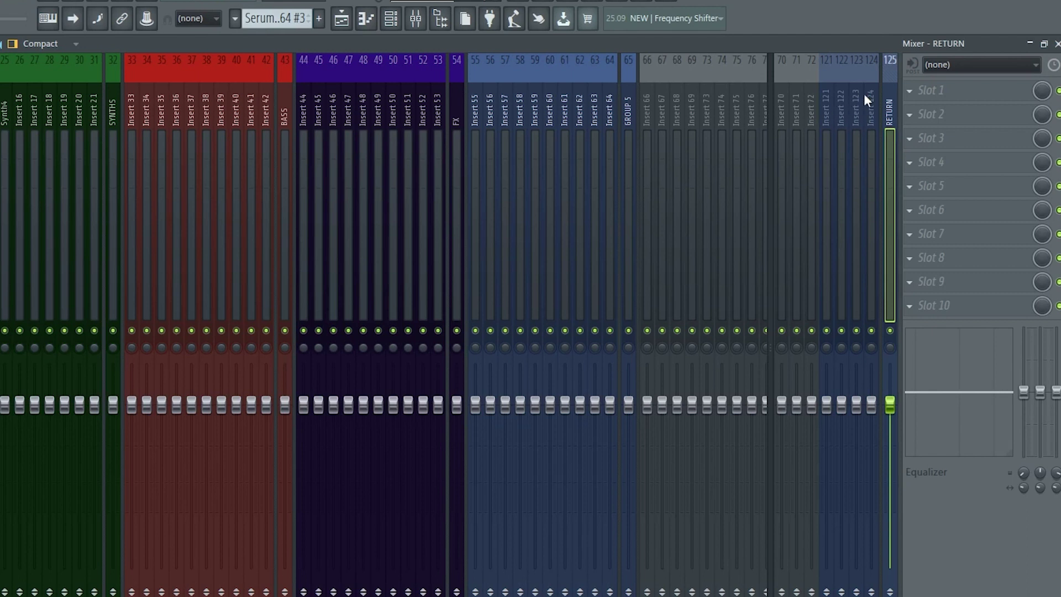
click(781, 105)
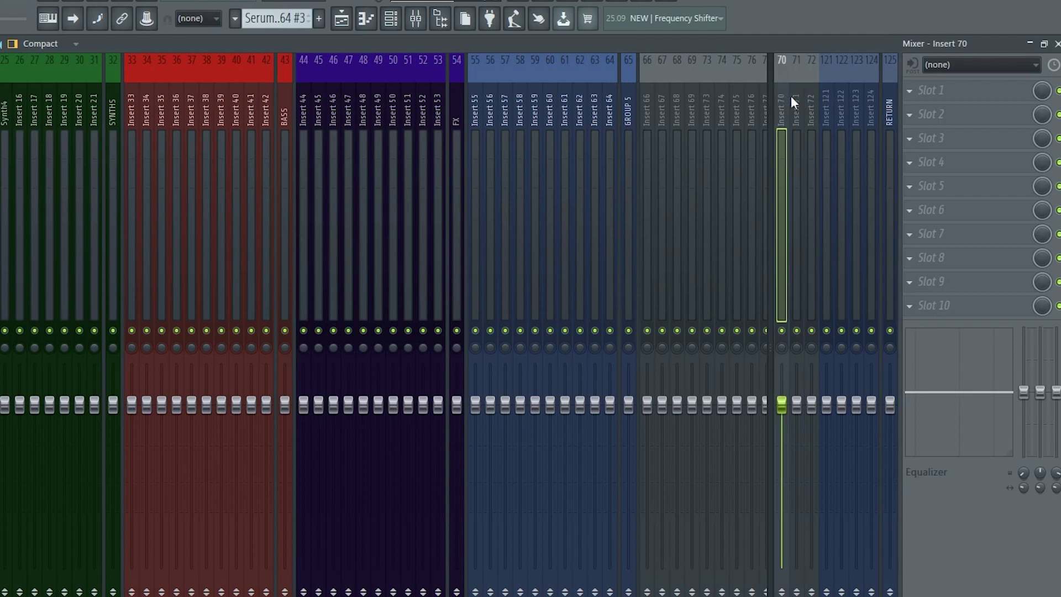
drag(871, 91, 794, 92)
right_click(799, 61)
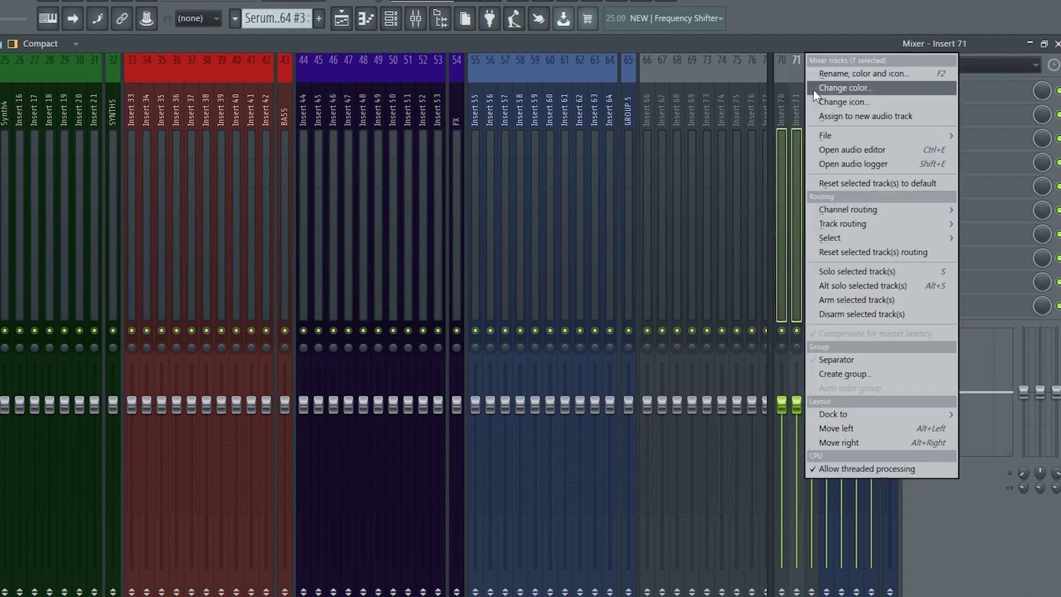
click(787, 64)
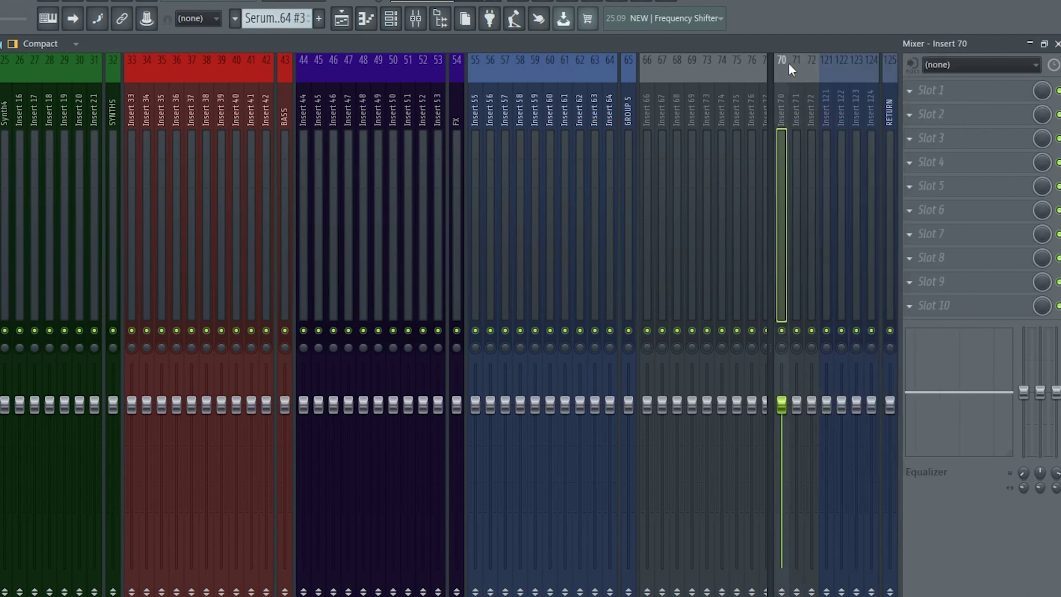
click(840, 75)
click(827, 78)
click(851, 81)
click(827, 93)
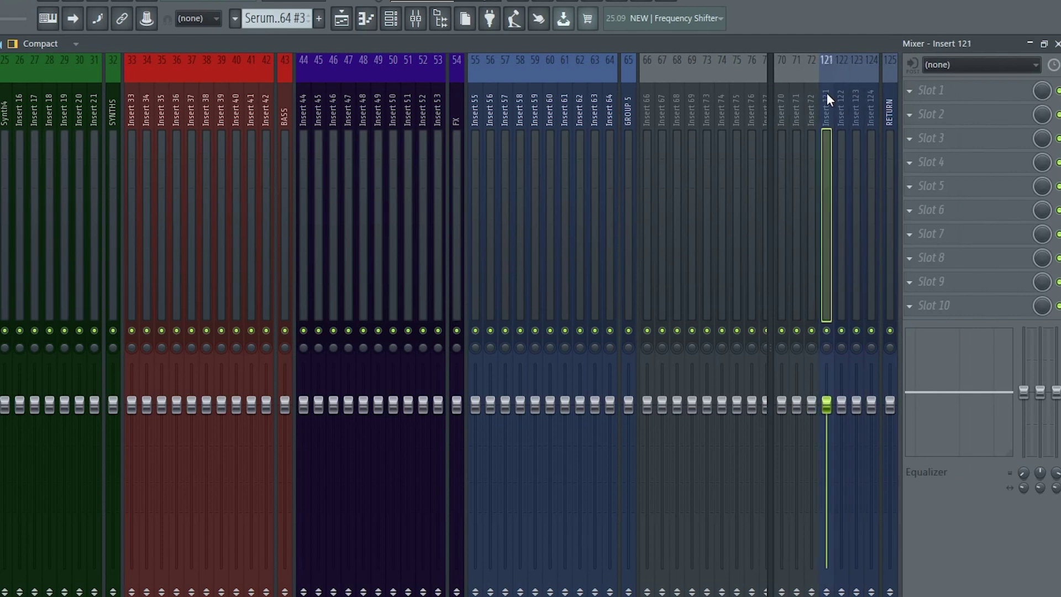
right_click(827, 93)
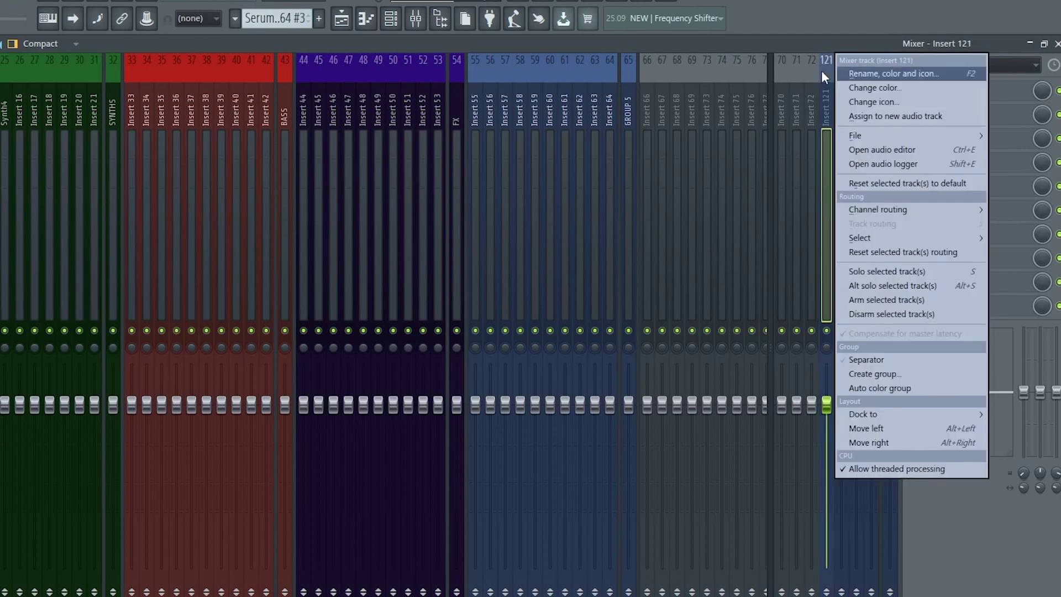
Raise the decay of ValhallaRoom on the LONG REVERB mixer track.
click(783, 92)
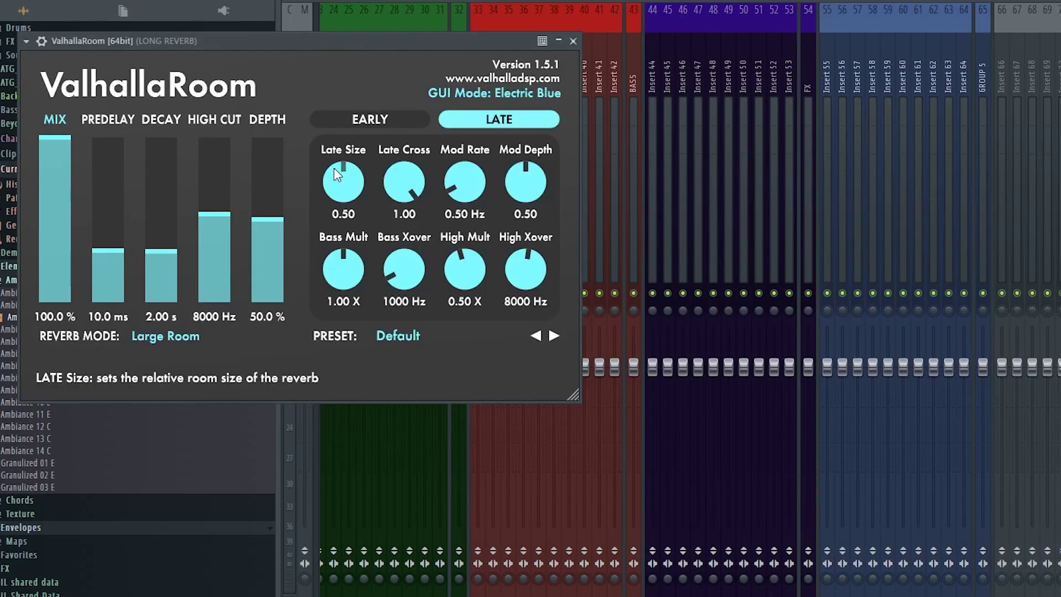
mouse_move(149, 252)
mouse_down()
mouse_move(158, 240)
mouse_move(142, 236)
mouse_up()
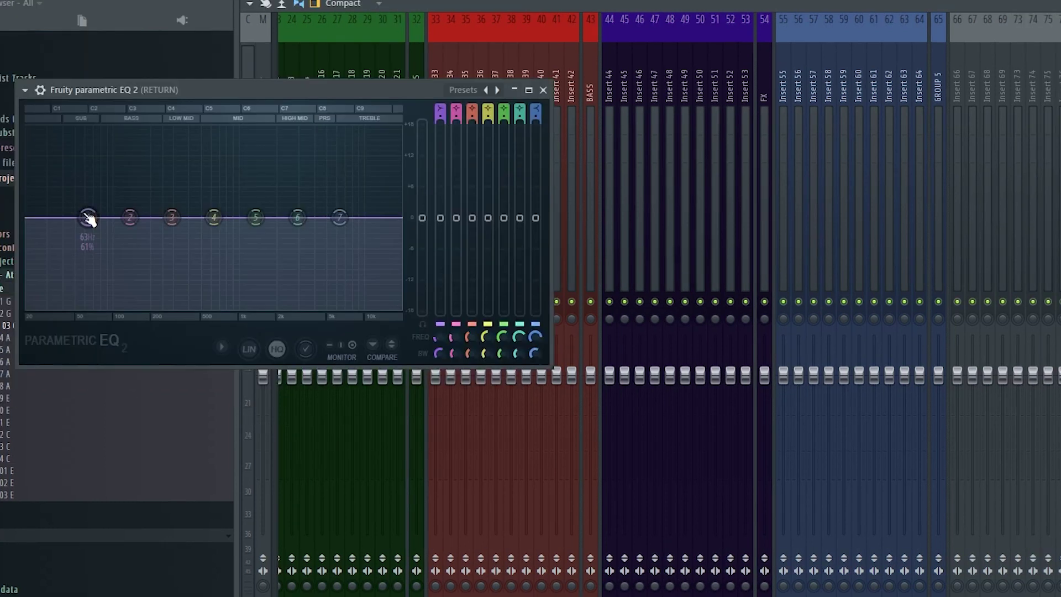
Cut the low end on the RETURN track by lowering band 1 of Fruity parametric EQ 2 and changing its filter type.
drag(88, 217, 128, 306)
mouse_move(439, 109)
mouse_down()
mouse_move(439, 120)
mouse_move(439, 102)
mouse_up()
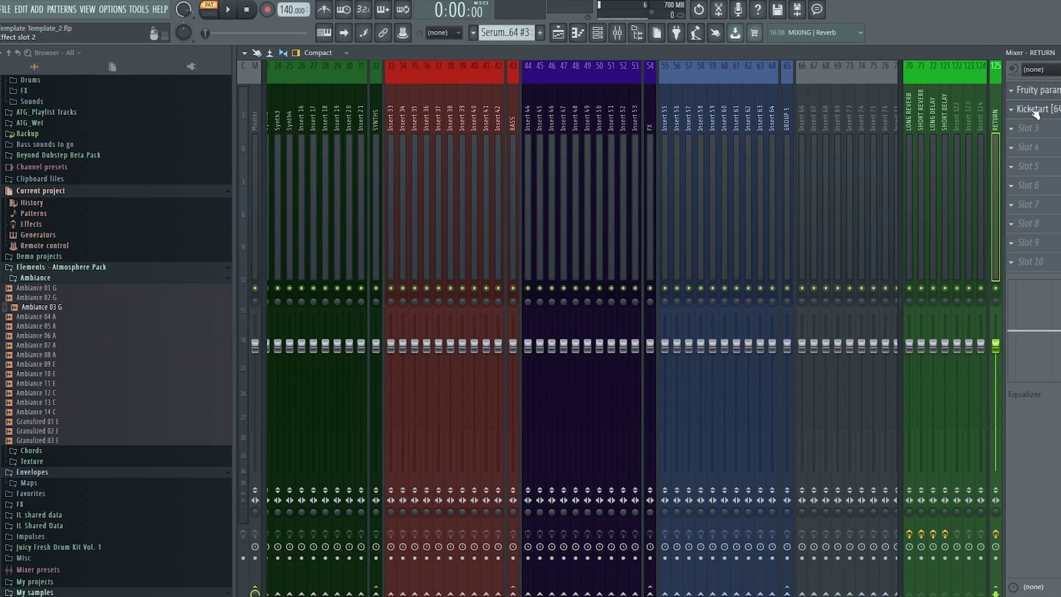
Create a new pattern named "Sidechain".
click(540, 32)
text(Sidechain)
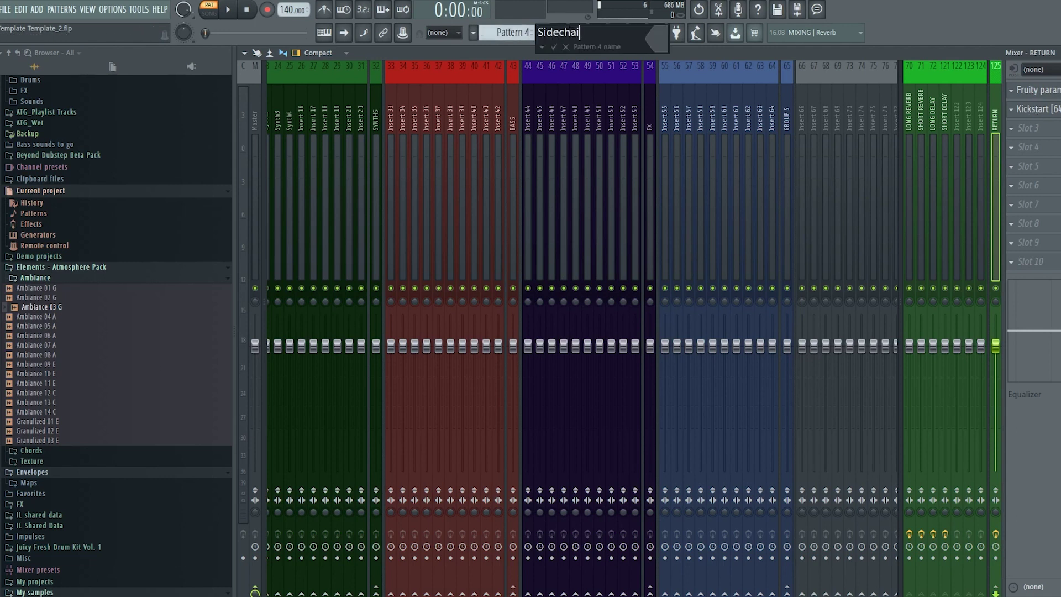
key(Return)
Add a MIDI Out channel to the channel rack and set its port to 1.
key(F6)
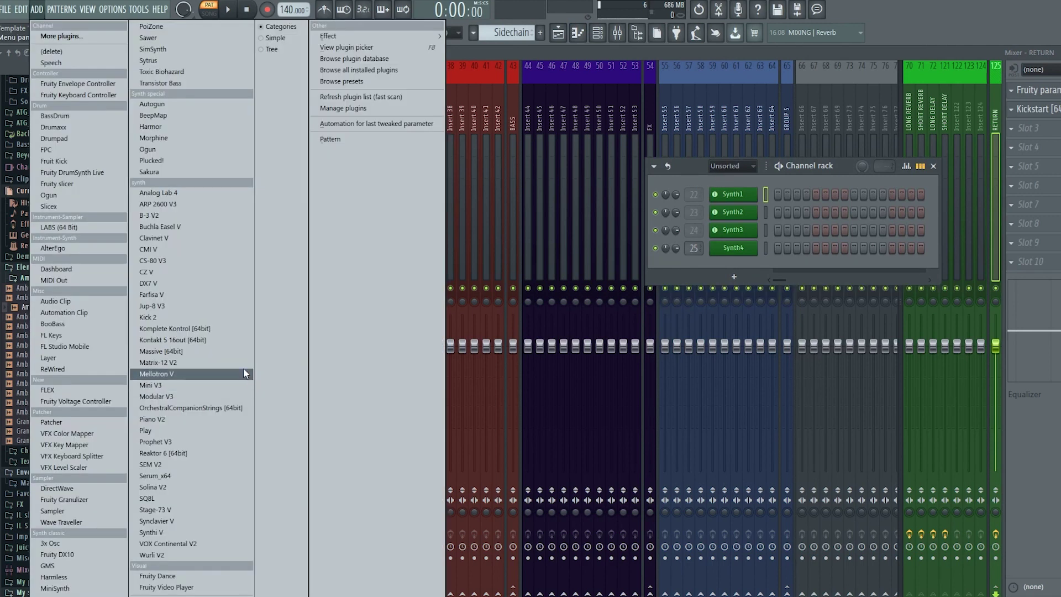
click(37, 9)
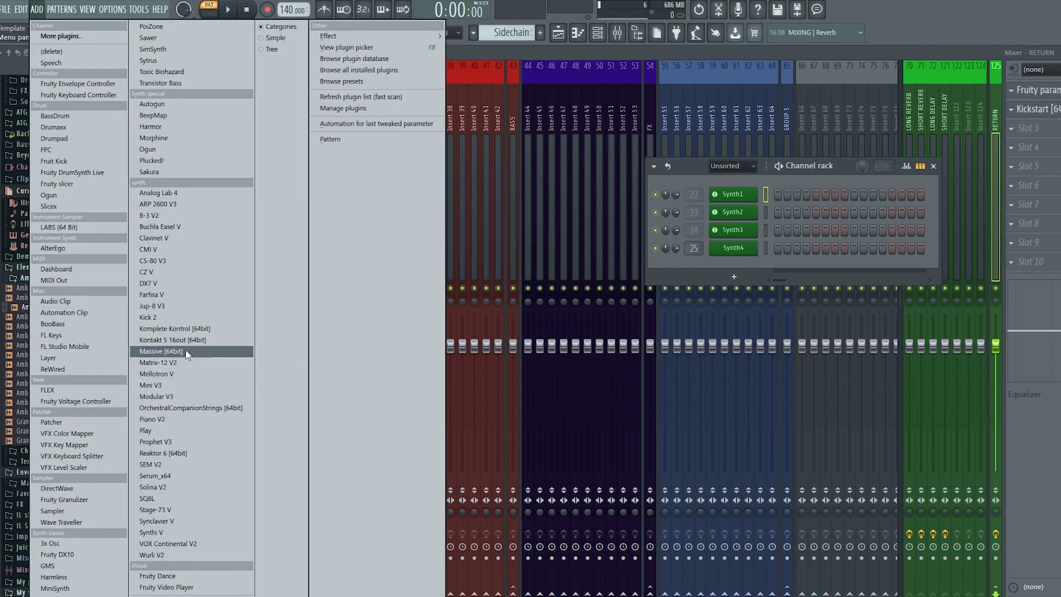
click(67, 280)
drag(240, 150, 522, 182)
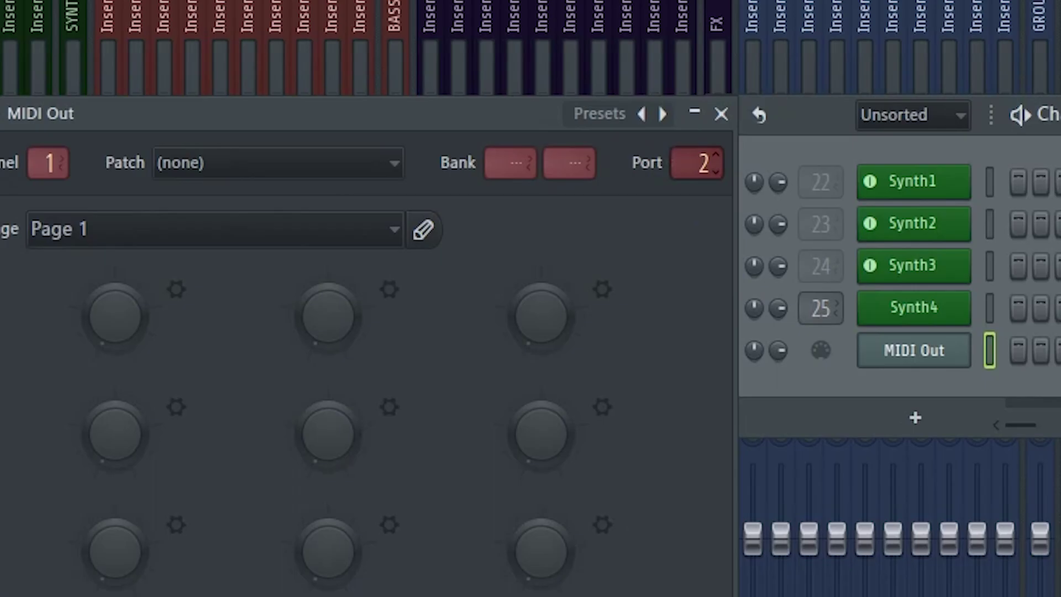
drag(698, 163, 698, 171)
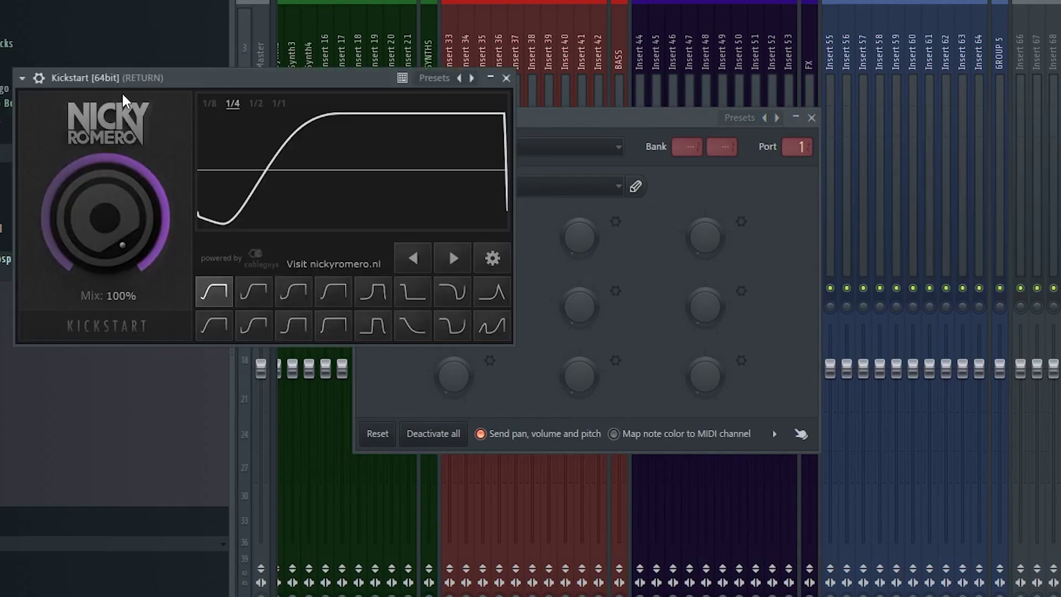
Set the MIDI input port of the Kickstart plugin on the RETURN track to 1.
click(39, 79)
click(65, 115)
mouse_move(90, 329)
mouse_down()
mouse_move(88, 307)
mouse_move(85, 344)
mouse_up()
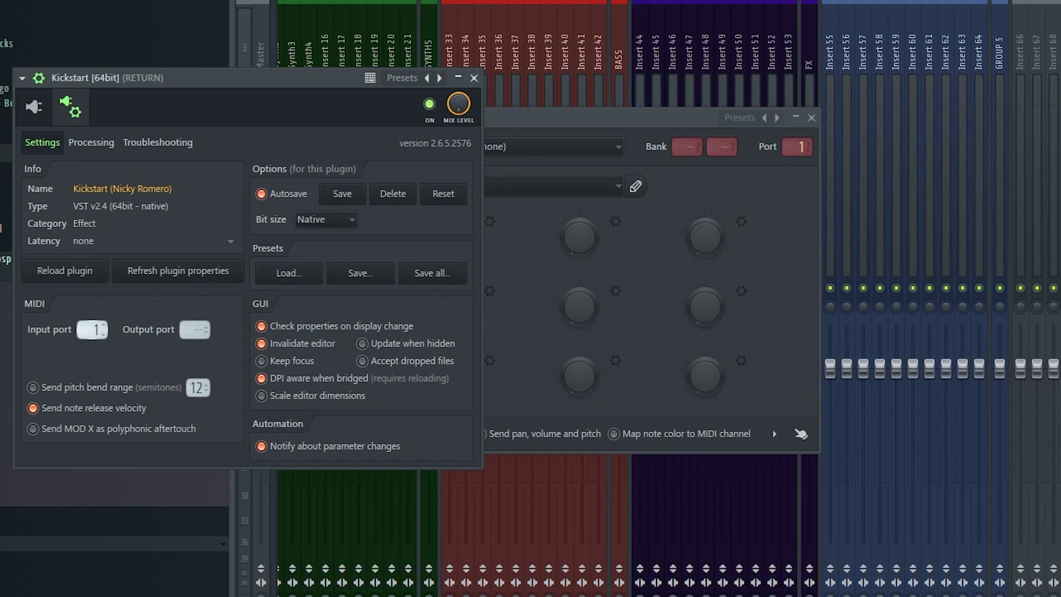
Set Kickstart's retrigger option to 1-Shot and close the plugin window.
click(34, 107)
click(492, 297)
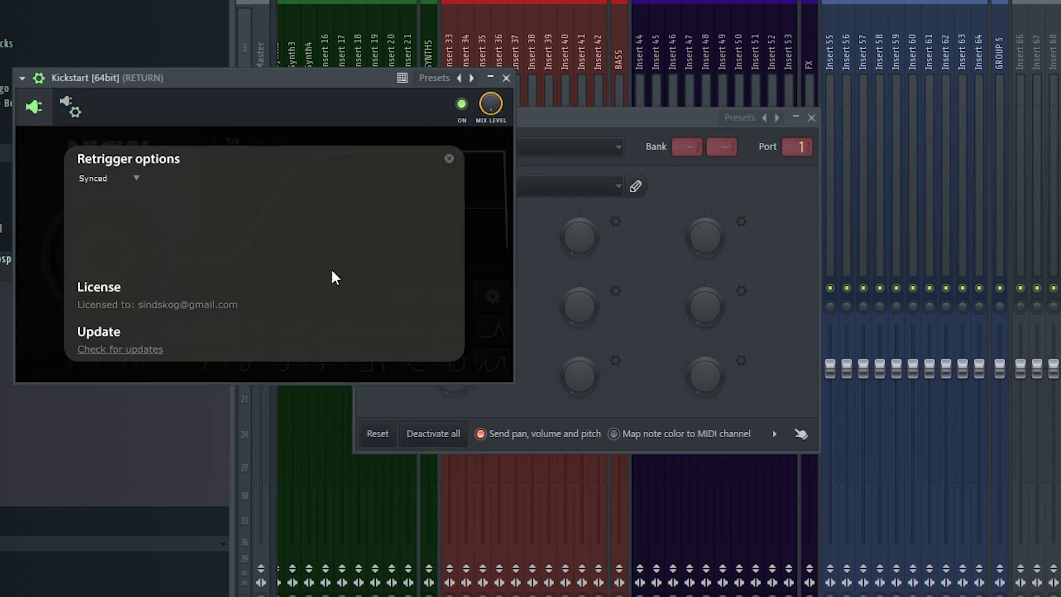
click(133, 178)
click(138, 224)
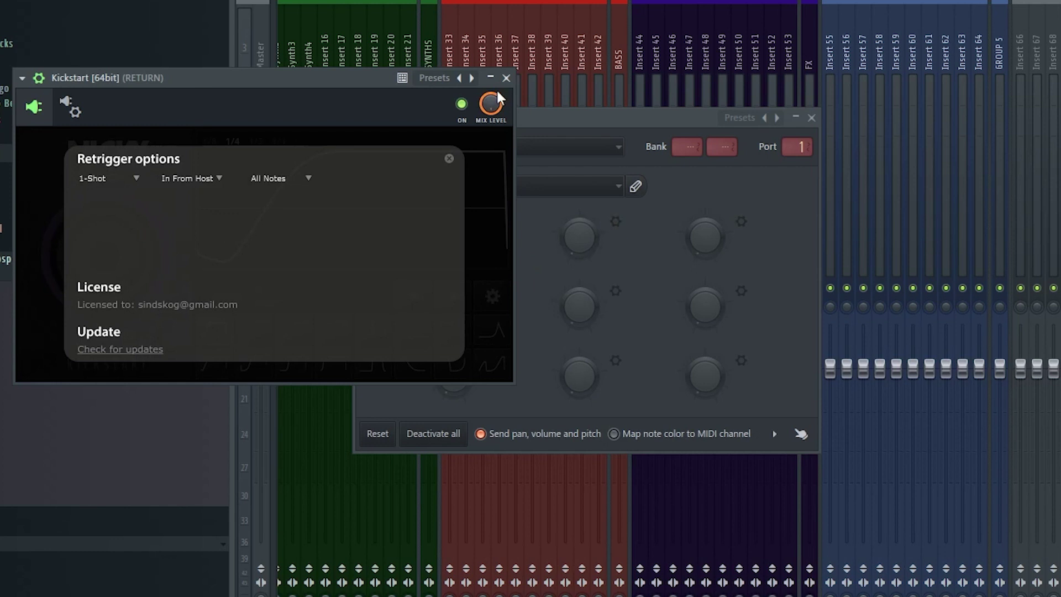
click(508, 79)
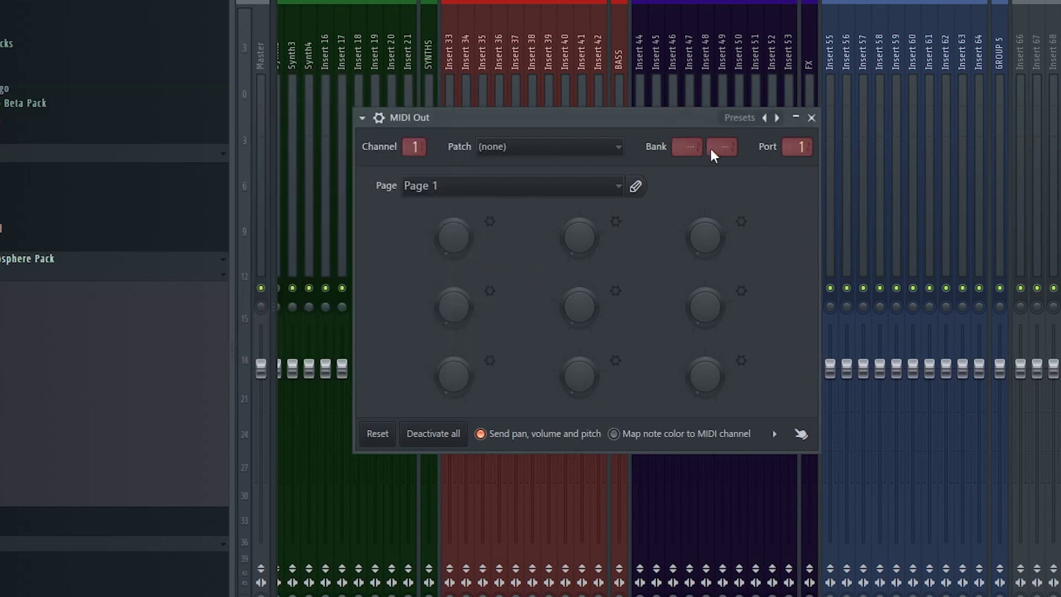
Close the MIDI Out settings and rename the MIDI Out channel in the channel rack to "SC Trigger".
drag(642, 124, 976, 194)
click(933, 182)
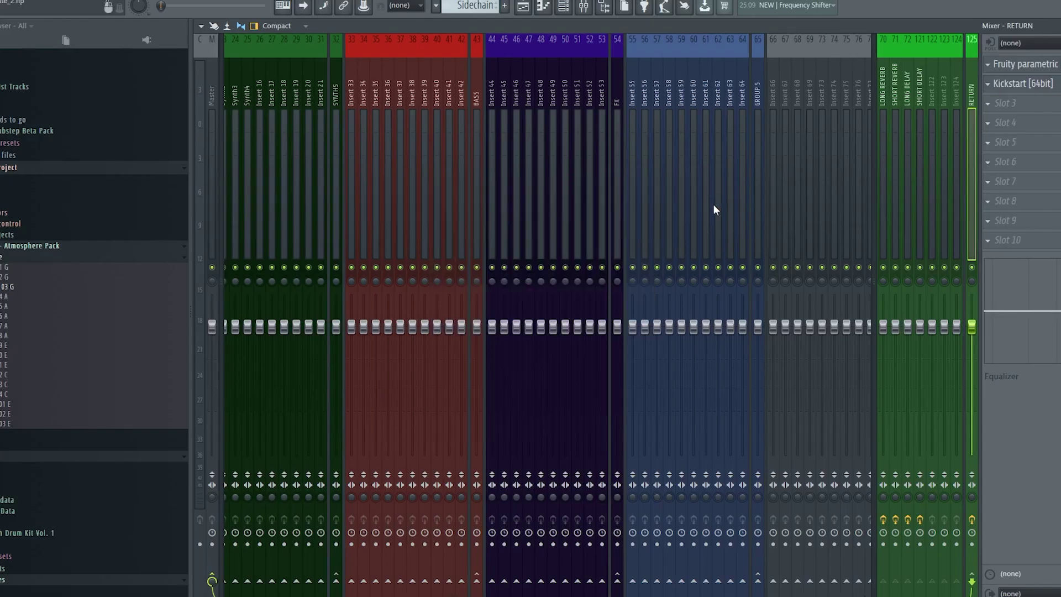
key(F6)
right_click(713, 246)
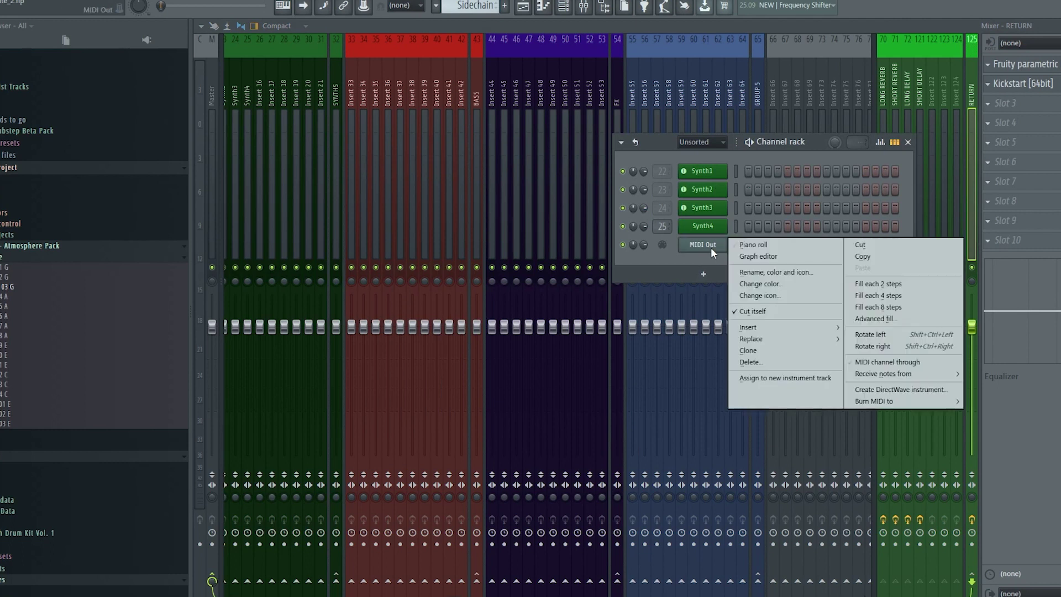
click(741, 272)
text(SC)
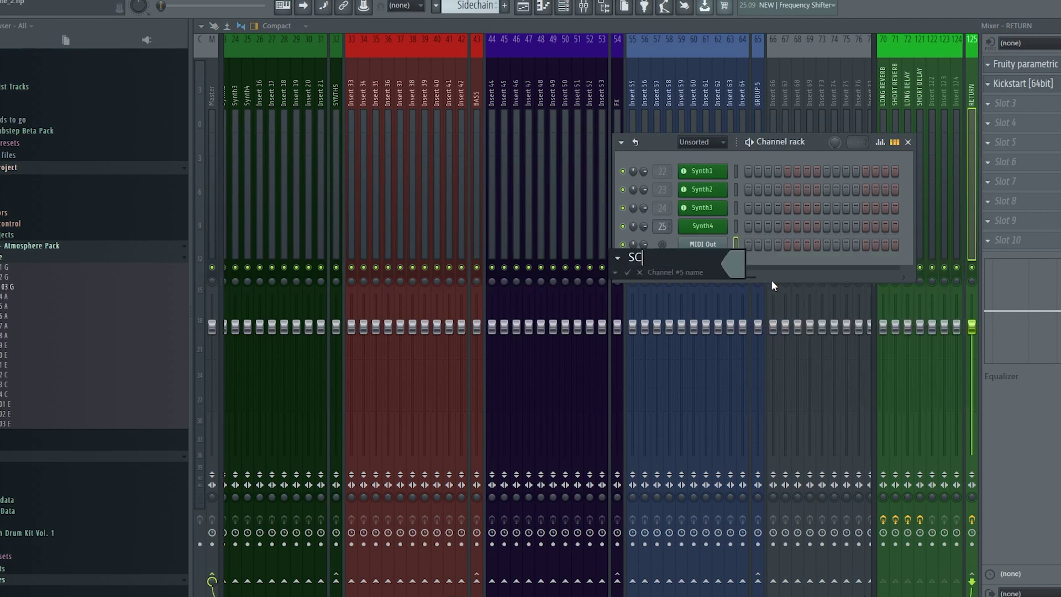
text( Trigger)
key(Return)
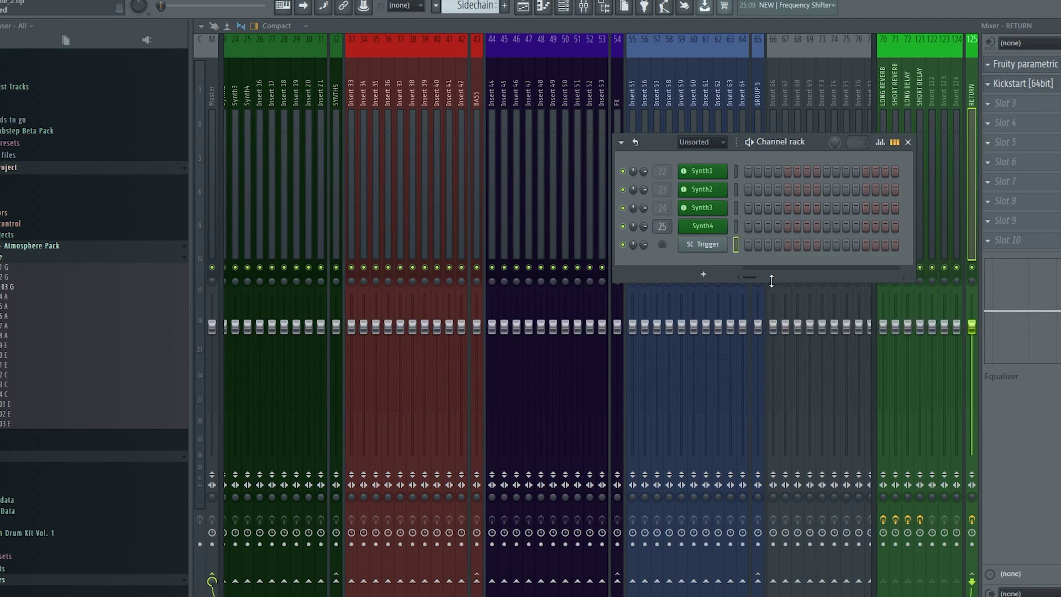
Copy the Kickstart plugin with its current settings from the RETURN track to the GROUP 5 mixer track.
key(F6)
click(1050, 84)
click(1050, 85)
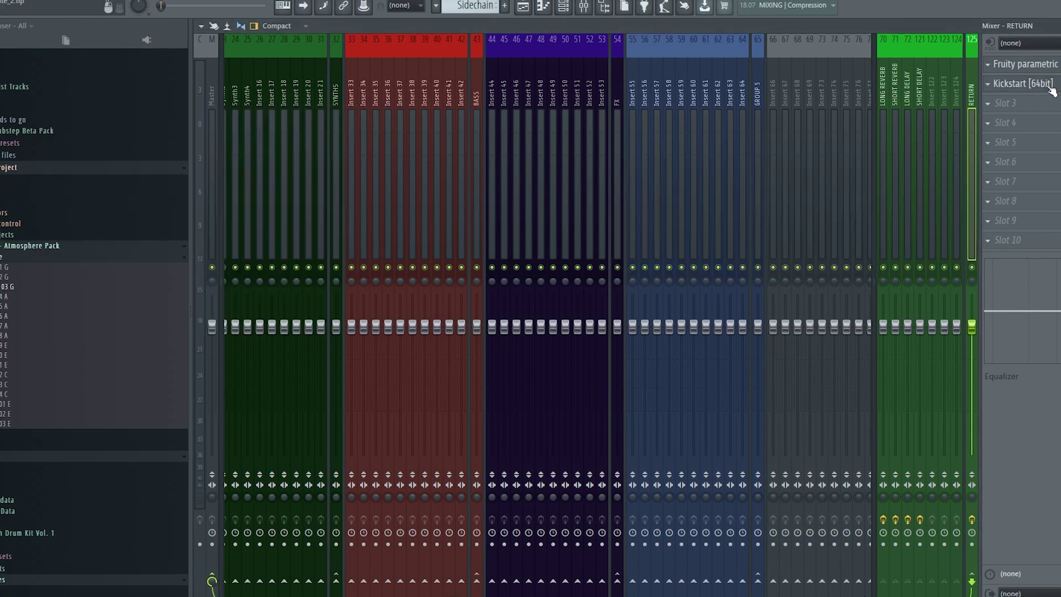
click(989, 86)
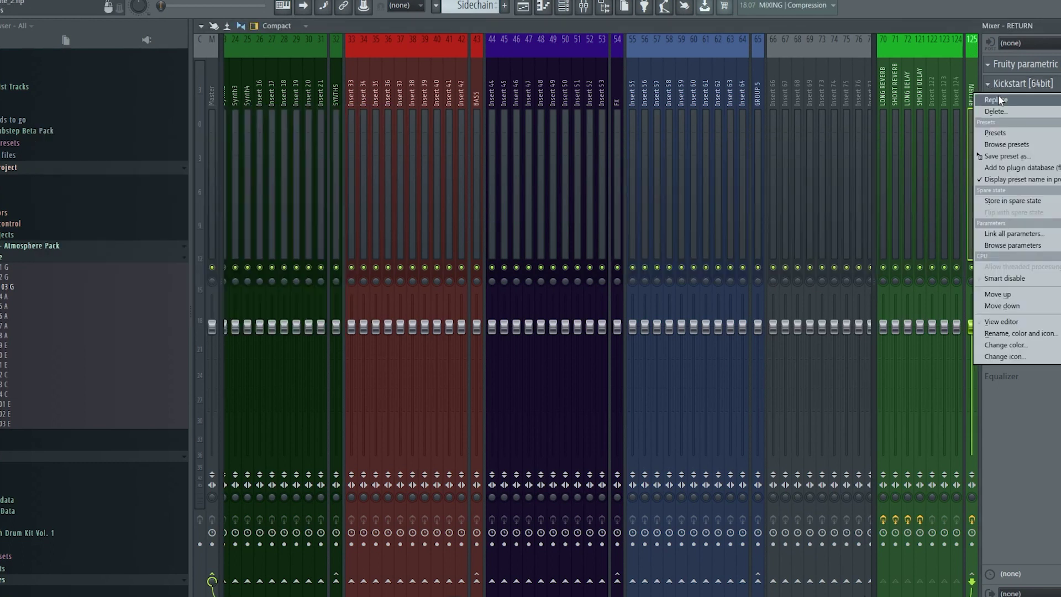
click(1014, 146)
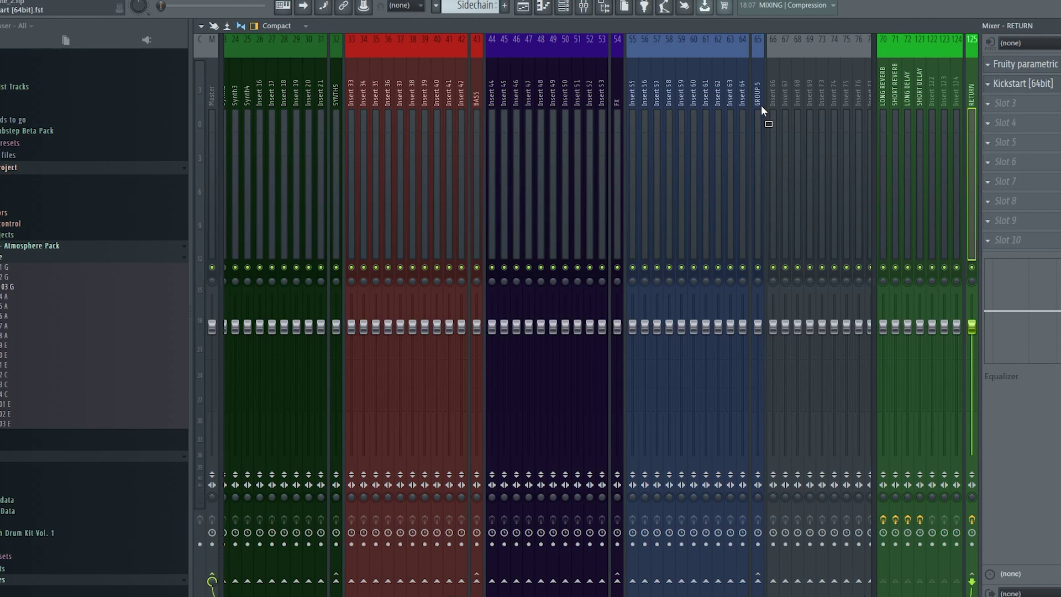
drag(757, 106, 759, 103)
Copy GROUP 5's Kickstart plugin with its settings to the FX track and place GROUP 5's instance in slot 10.
click(1008, 66)
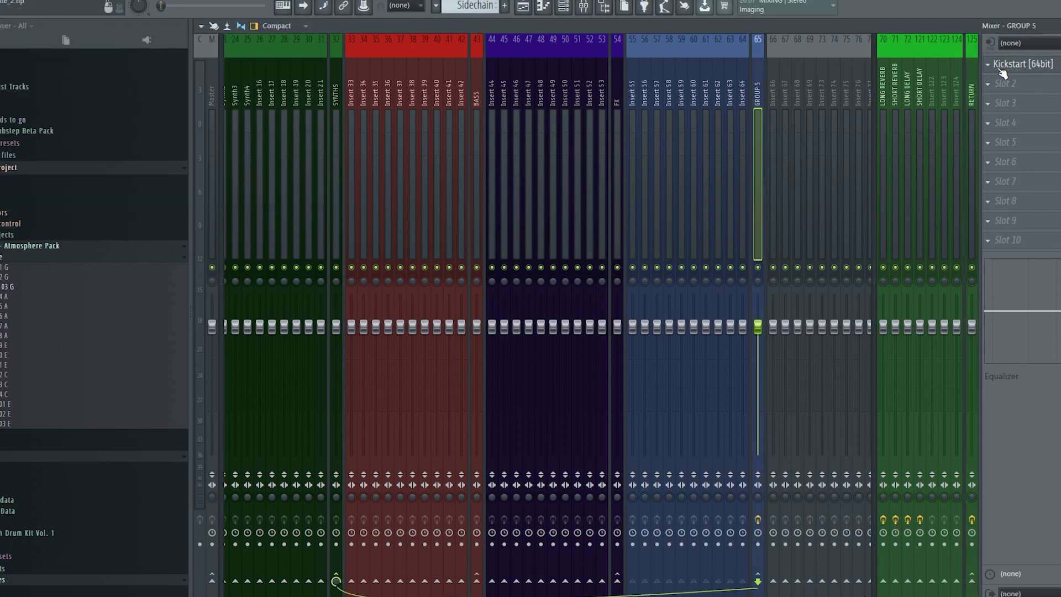
click(989, 66)
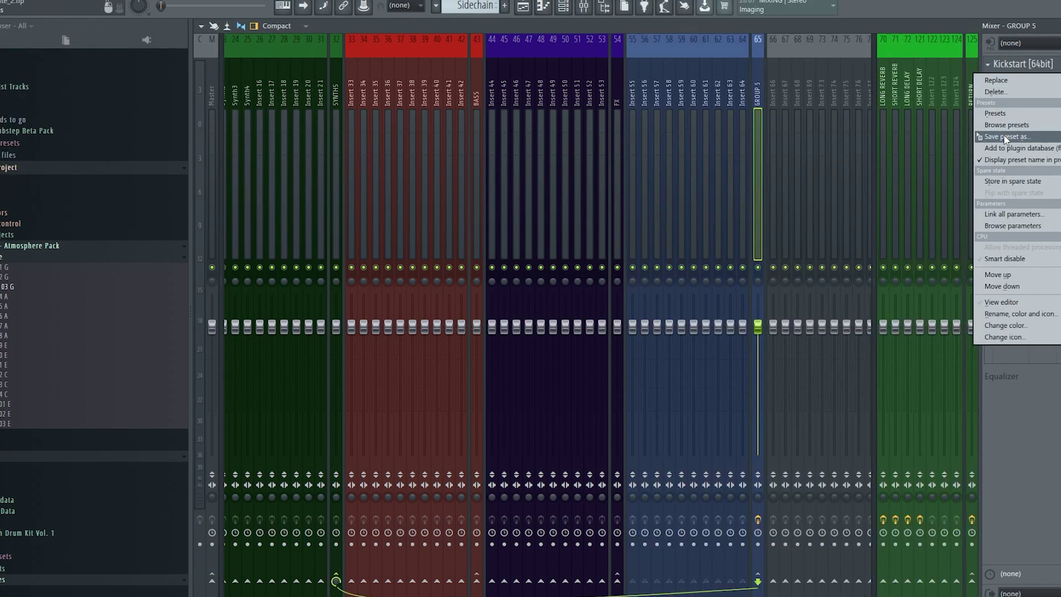
drag(1004, 135, 619, 92)
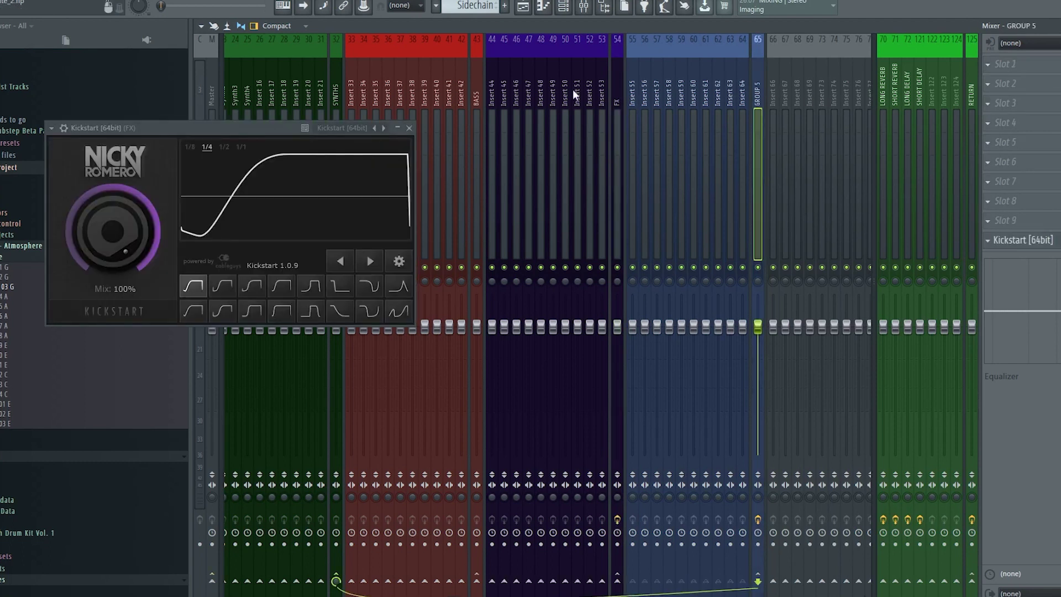
Move the Kickstart plugin on the FX mixer track to slot 10.
click(608, 94)
click(617, 94)
click(1049, 67)
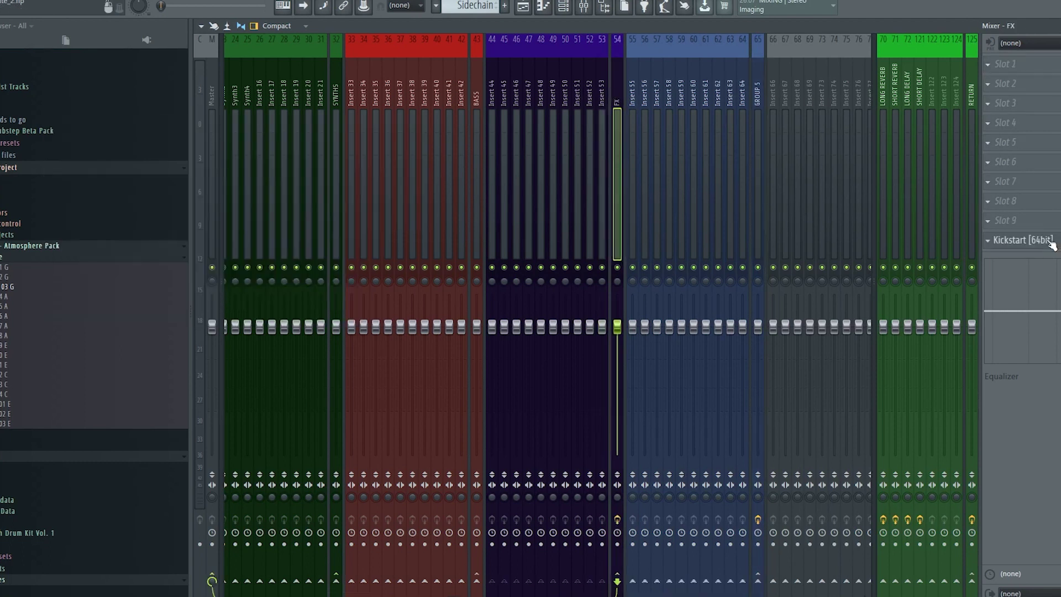
click(1050, 243)
click(1026, 244)
click(1002, 247)
Copy the Kickstart plugin with its settings from the FX track to the BASS mixer track.
click(989, 247)
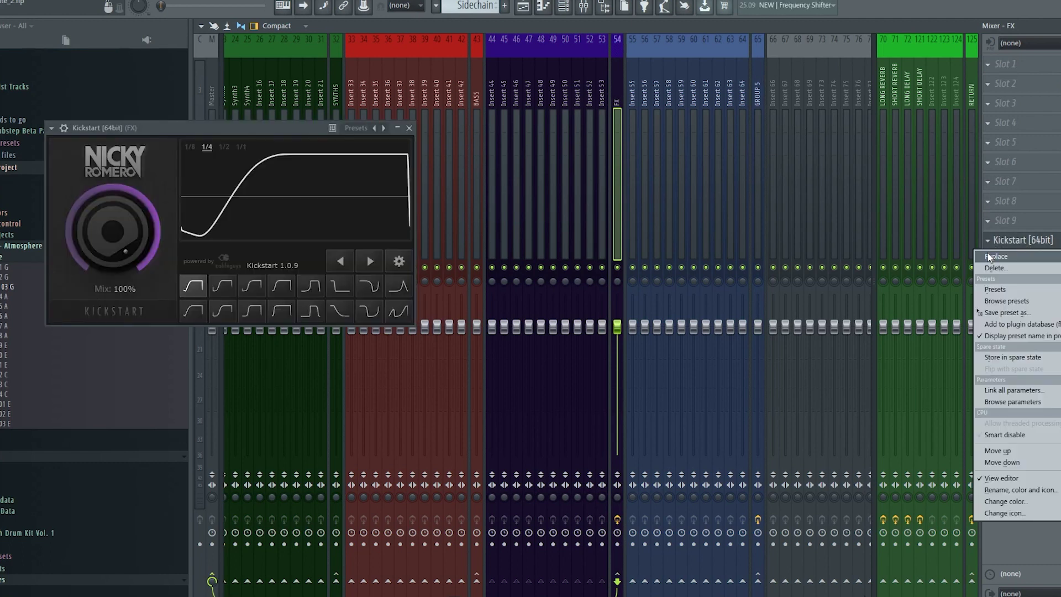
drag(1005, 313, 477, 101)
click(1041, 68)
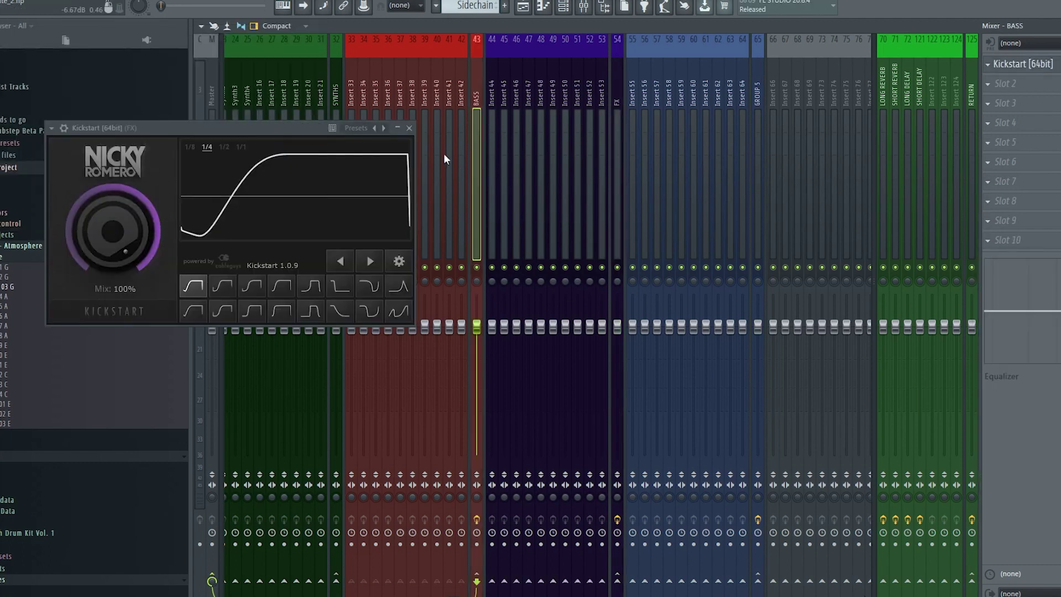
Move the Kickstart plugin on the BASS mixer track to slot 10 and open that slot's options.
click(409, 128)
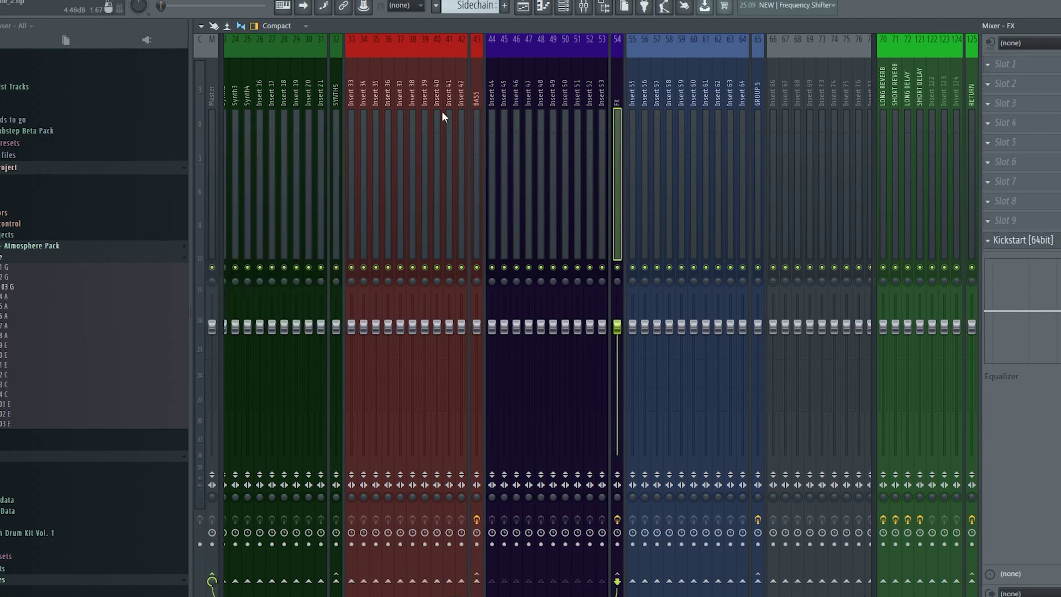
click(462, 103)
click(475, 99)
drag(1049, 64, 1046, 243)
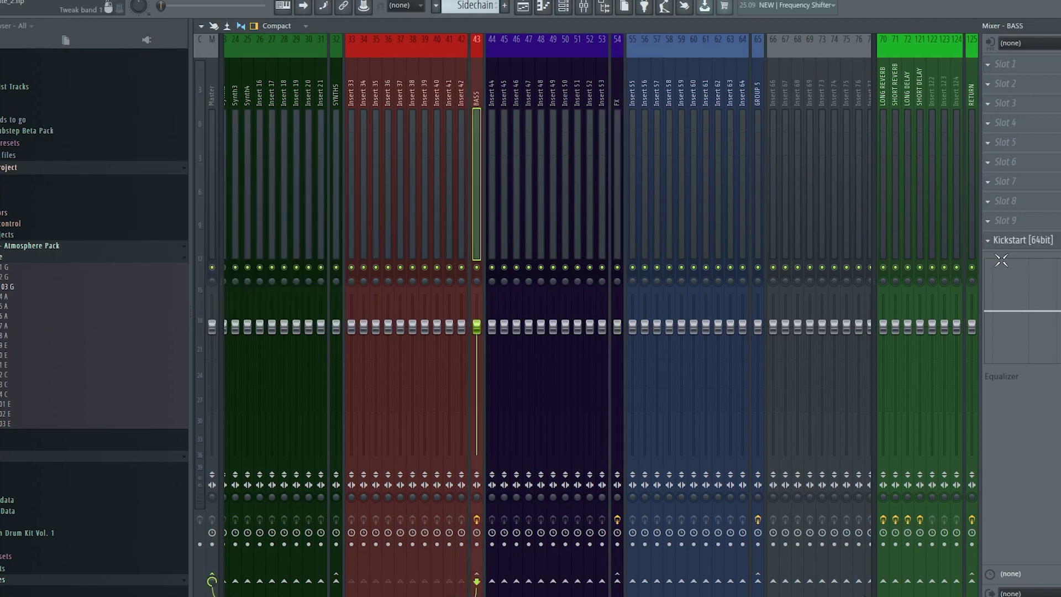
right_click(987, 249)
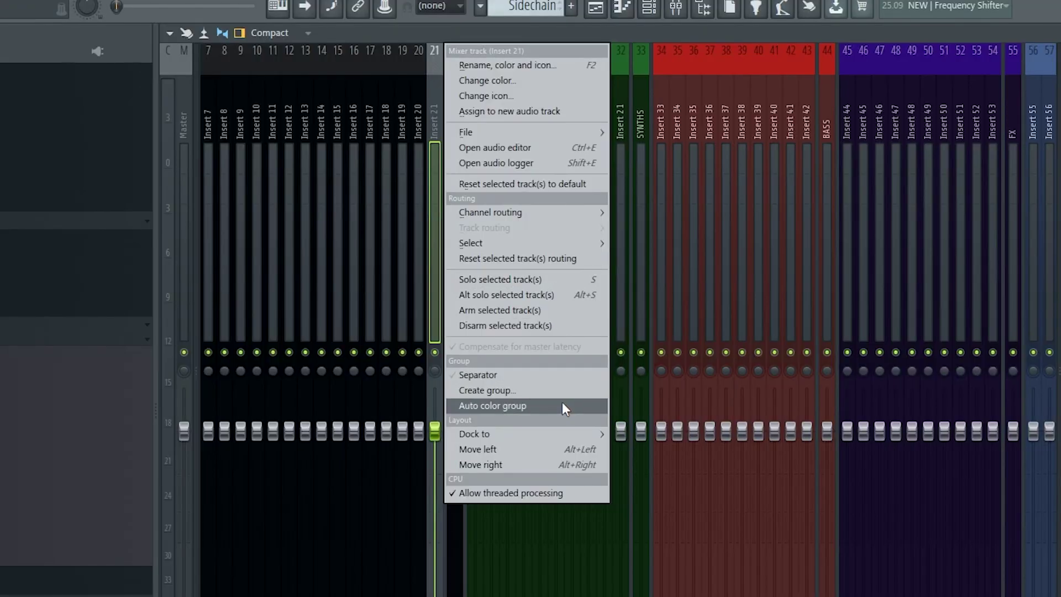
Add a separator at mixer track Insert 21 and rename the track "PERCUSSION", keeping its color.
click(551, 397)
key(Return)
right_click(437, 81)
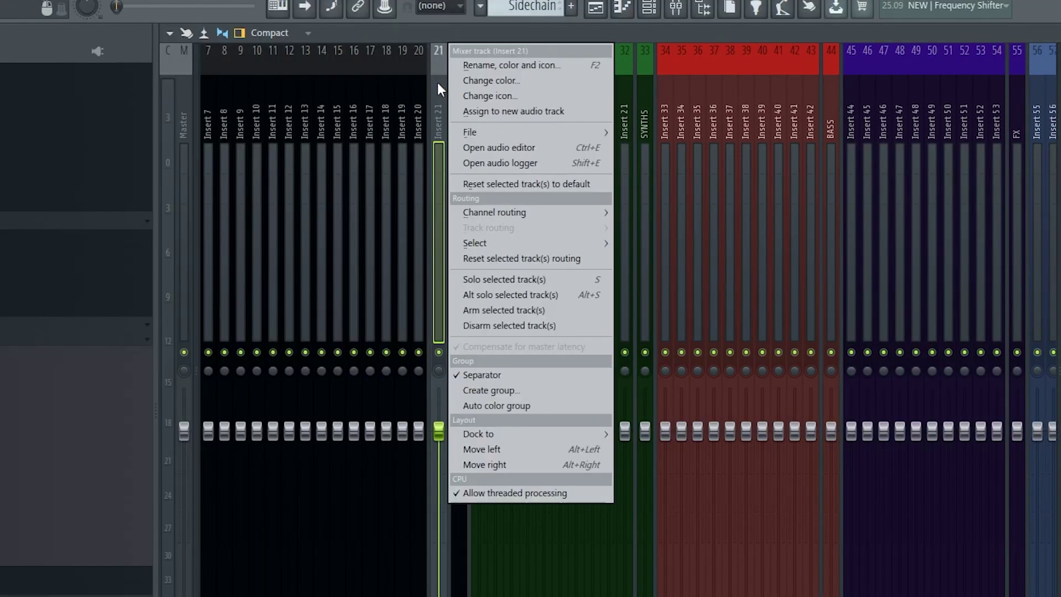
click(468, 67)
text(PERCUSSION)
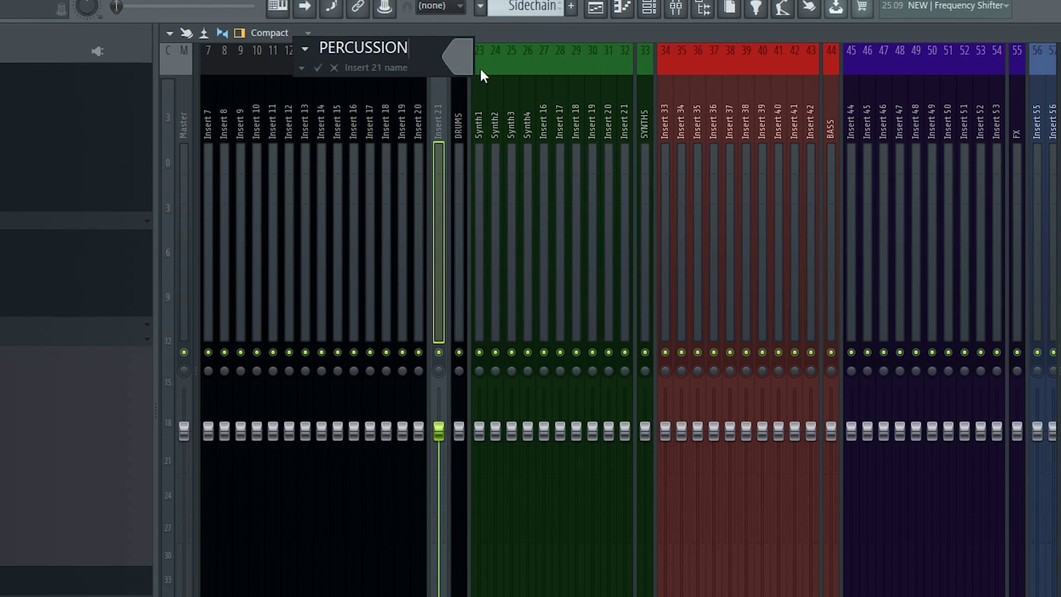
key(Return)
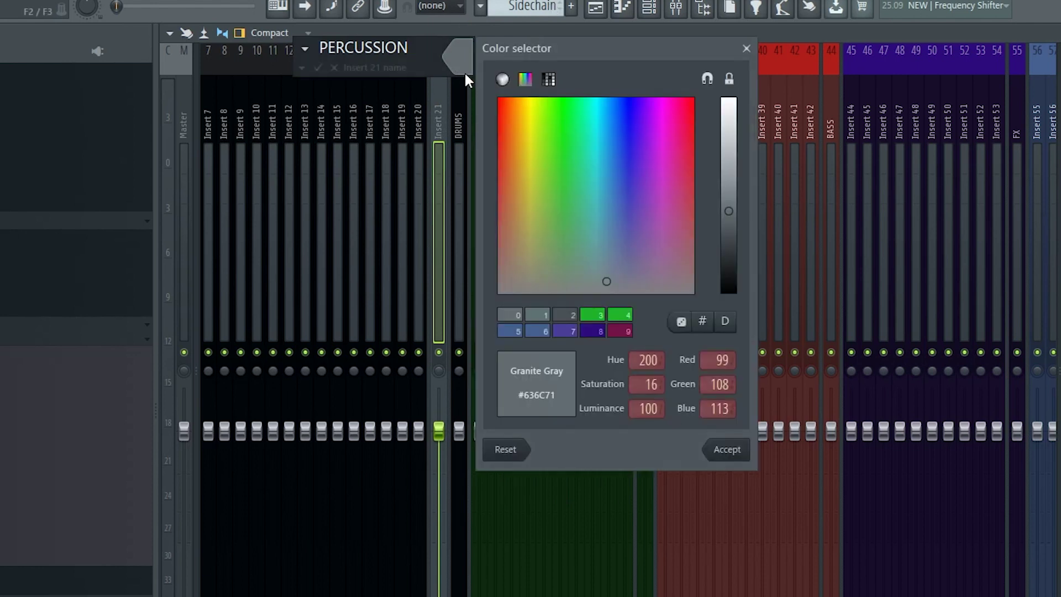
click(747, 48)
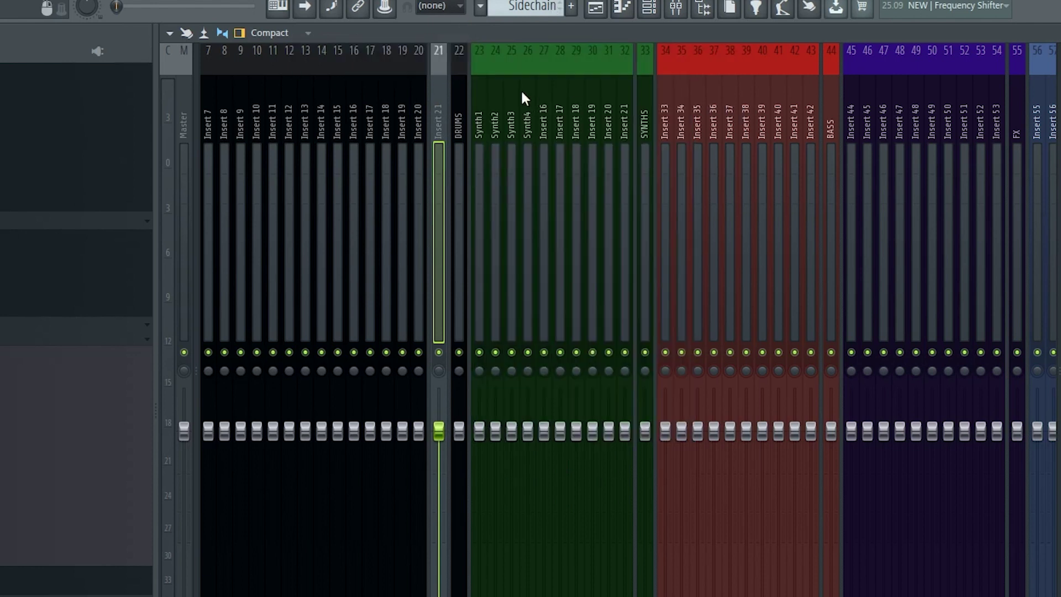
Select the drum tracks from Hi-hats through Insert 20 and route them to the PERCUSSION track only.
right_click(459, 82)
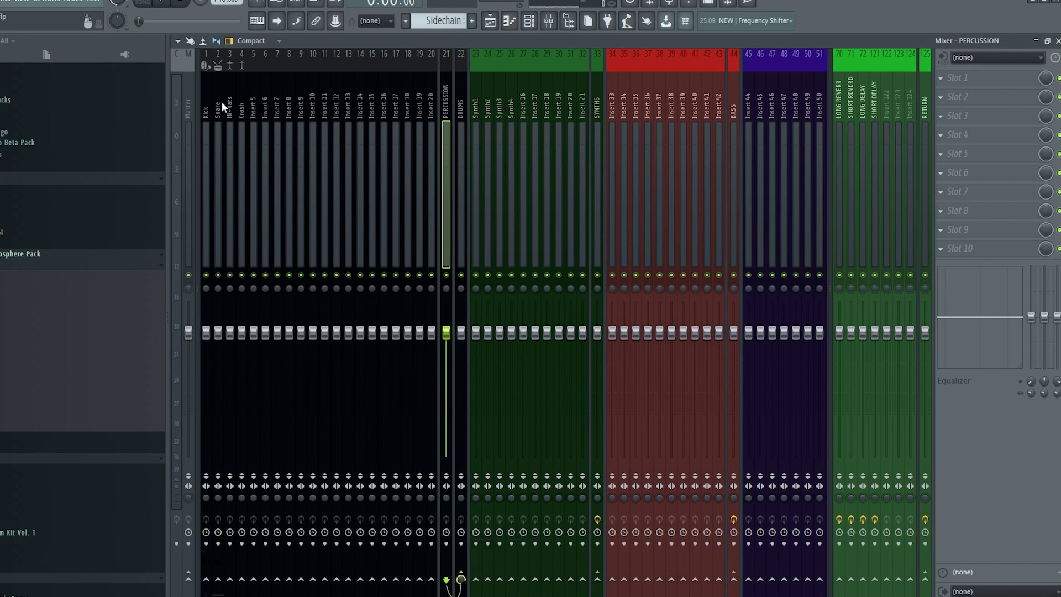
drag(228, 103, 437, 188)
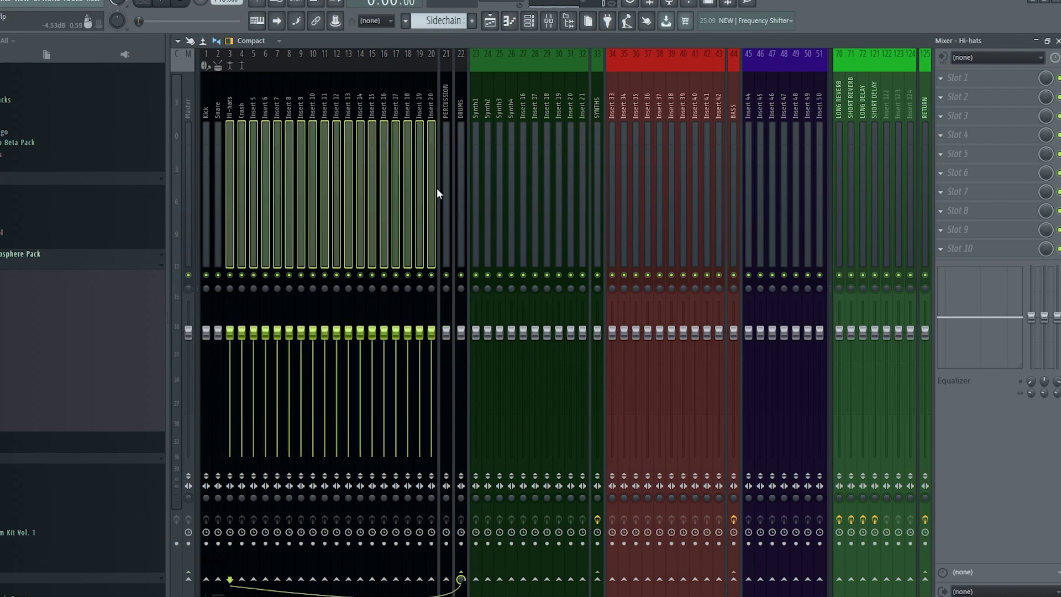
right_click(461, 578)
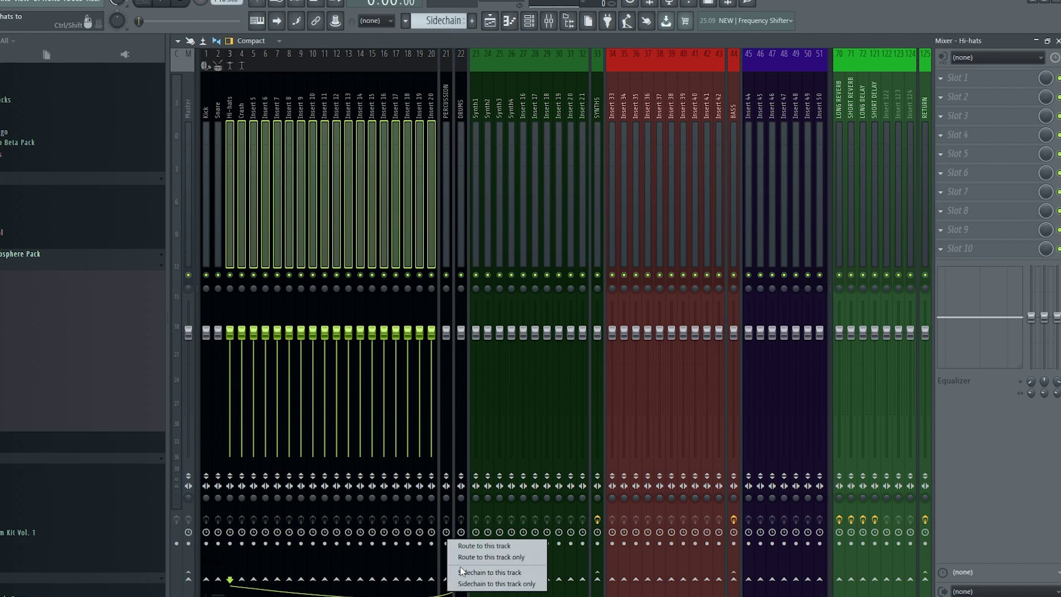
click(471, 557)
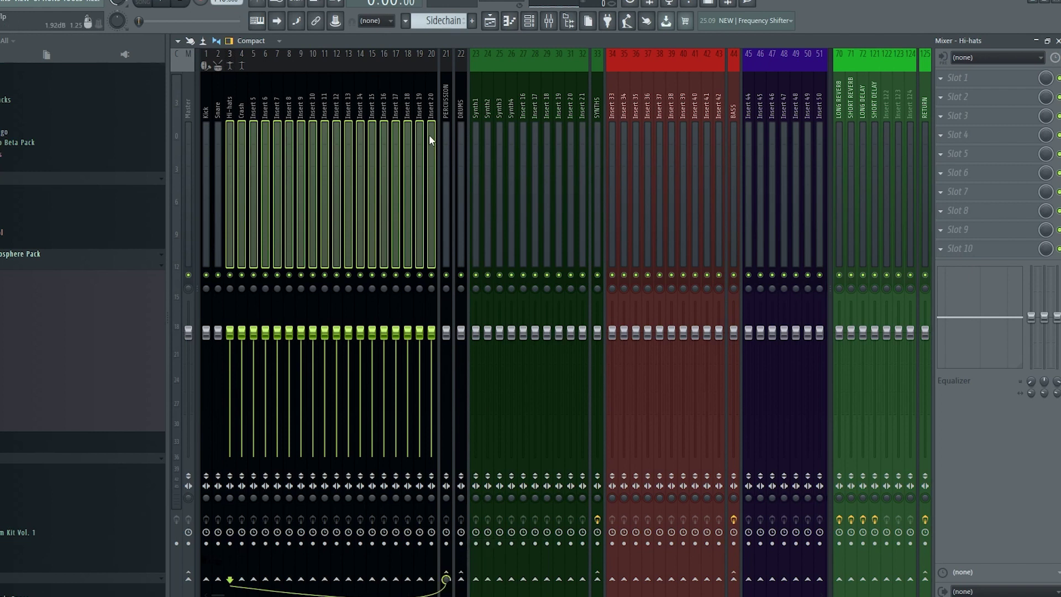